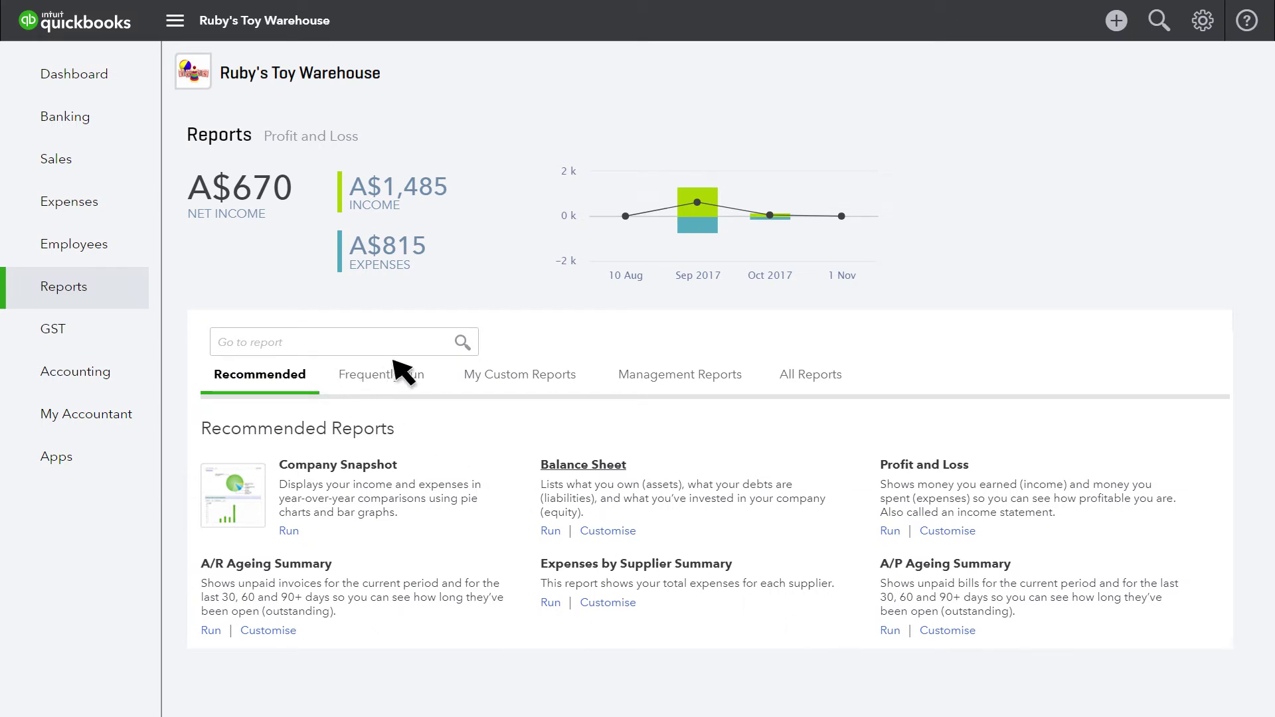
Step: Run the Trial Balance for Last Financial Year (01/07/2015–30/06/2017), totalling A$16,957.18
click(446, 347)
text(trial)
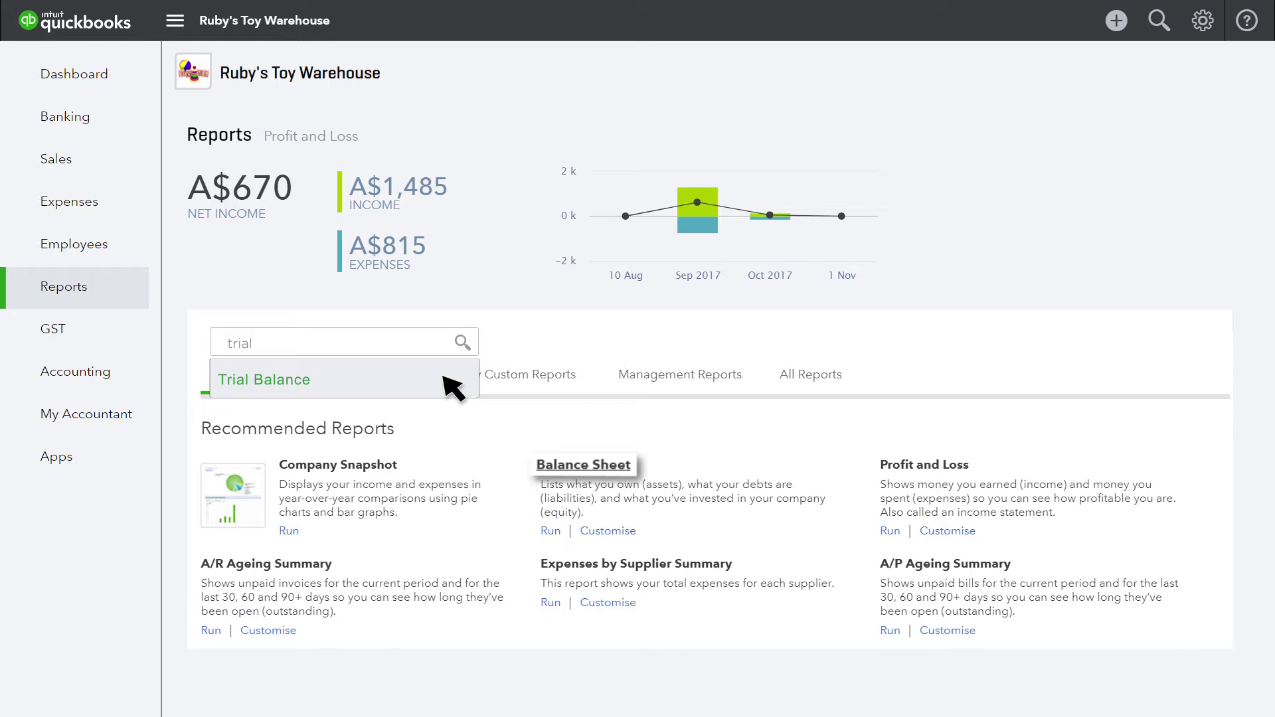
click(444, 378)
click(362, 172)
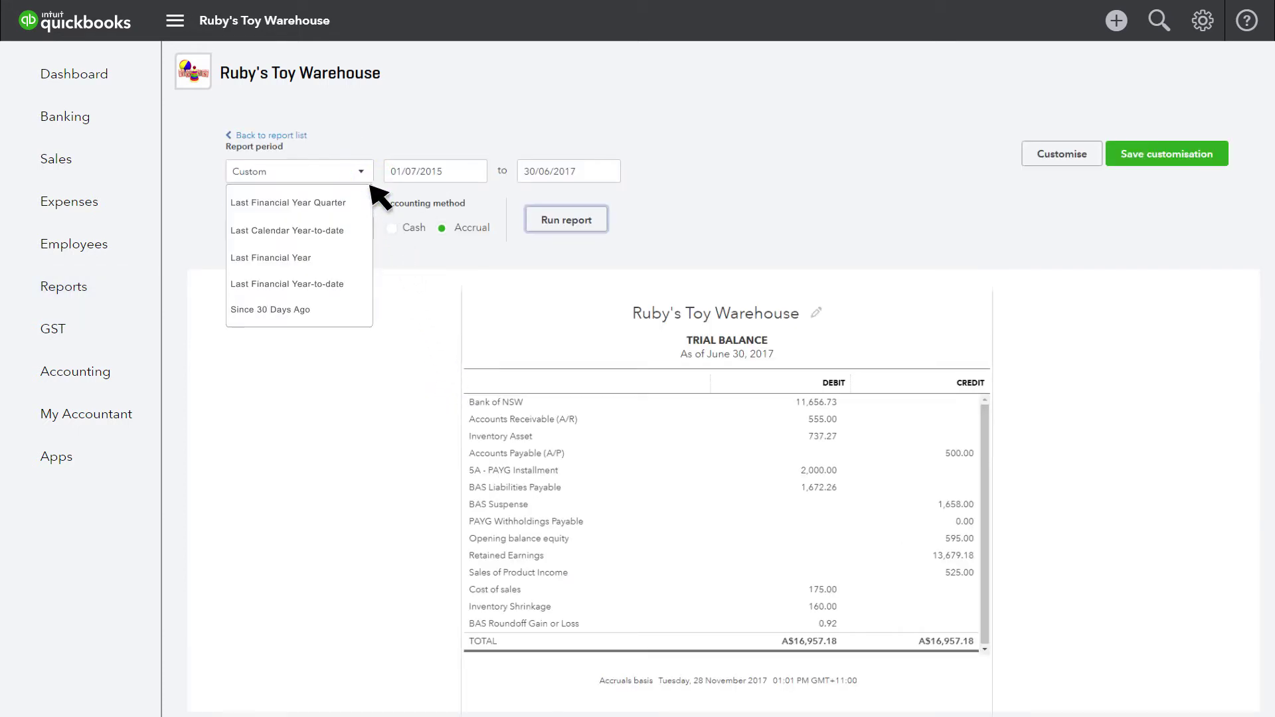
click(369, 258)
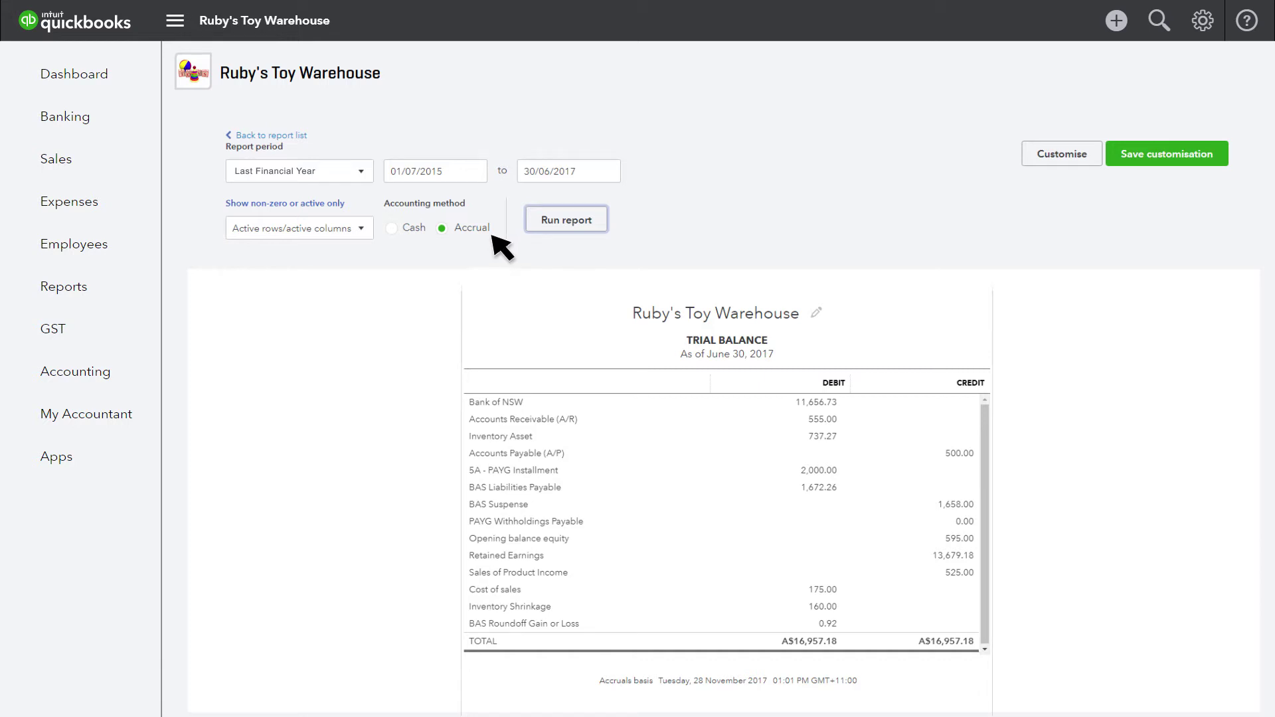
click(602, 223)
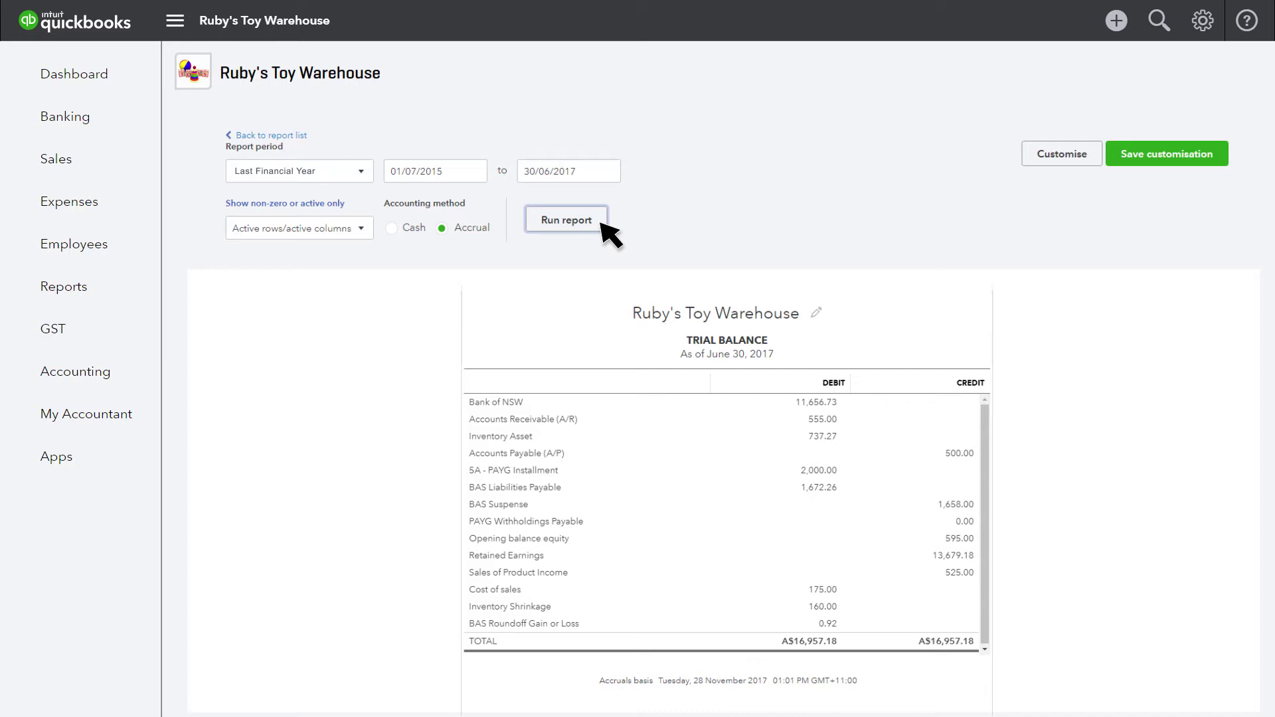
drag(552, 436, 553, 440)
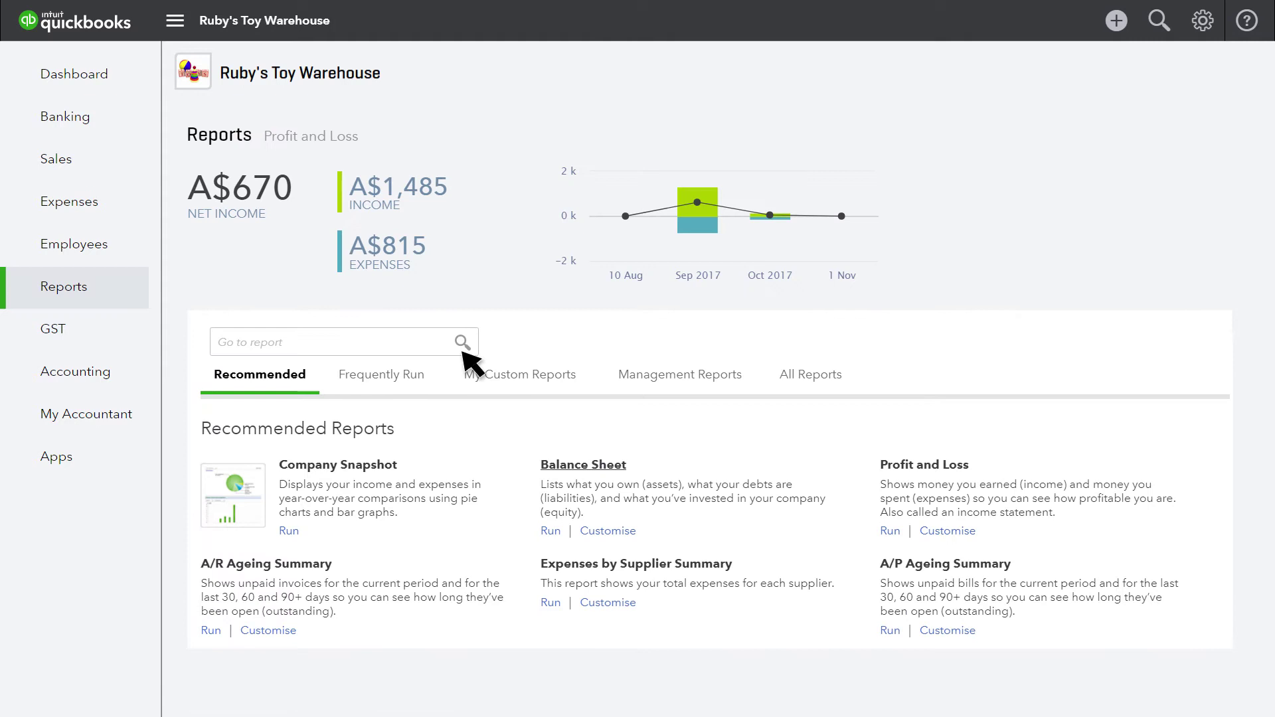
Step: Run the General Ledger for Last Financial Year and scroll through its entries
text(General)
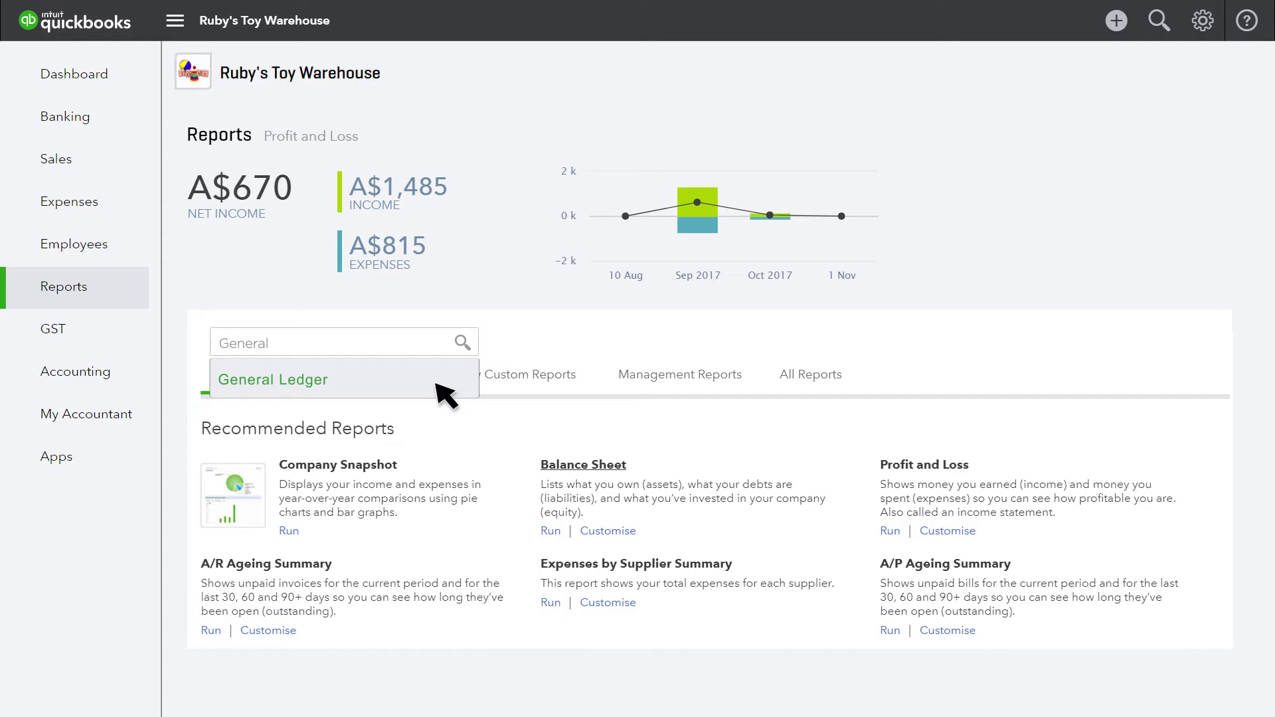
click(436, 384)
click(370, 178)
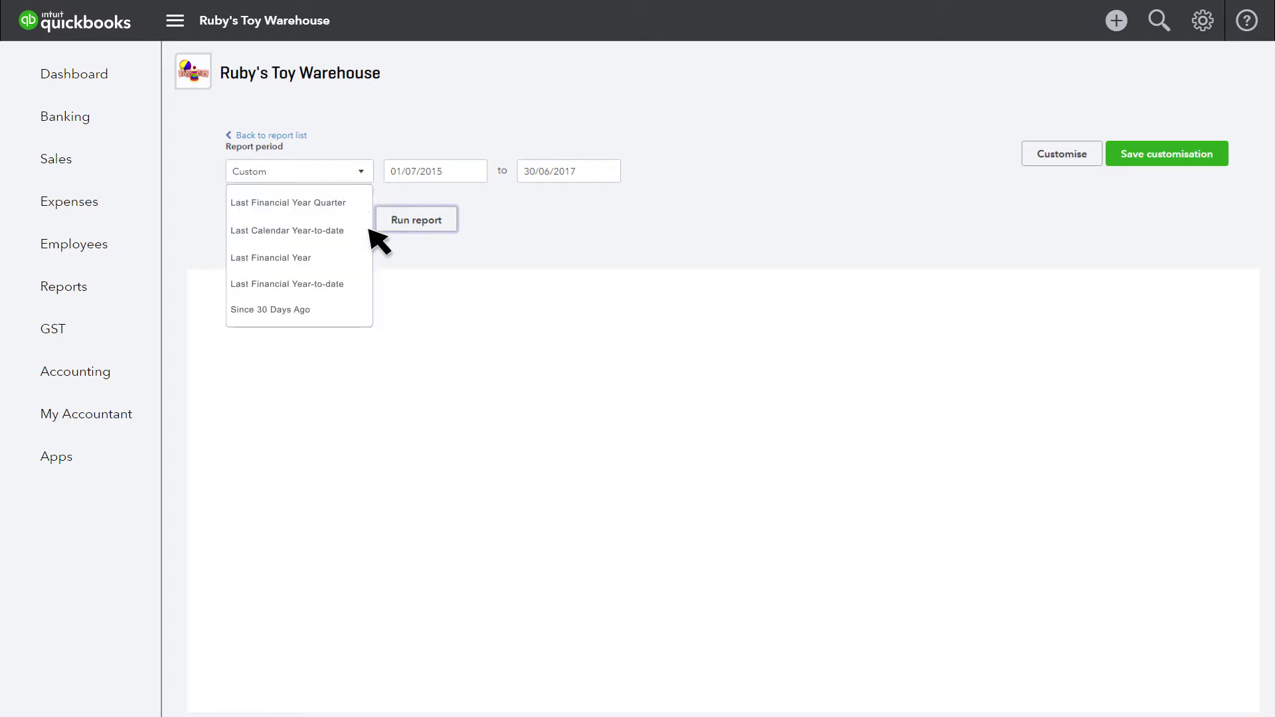
click(368, 261)
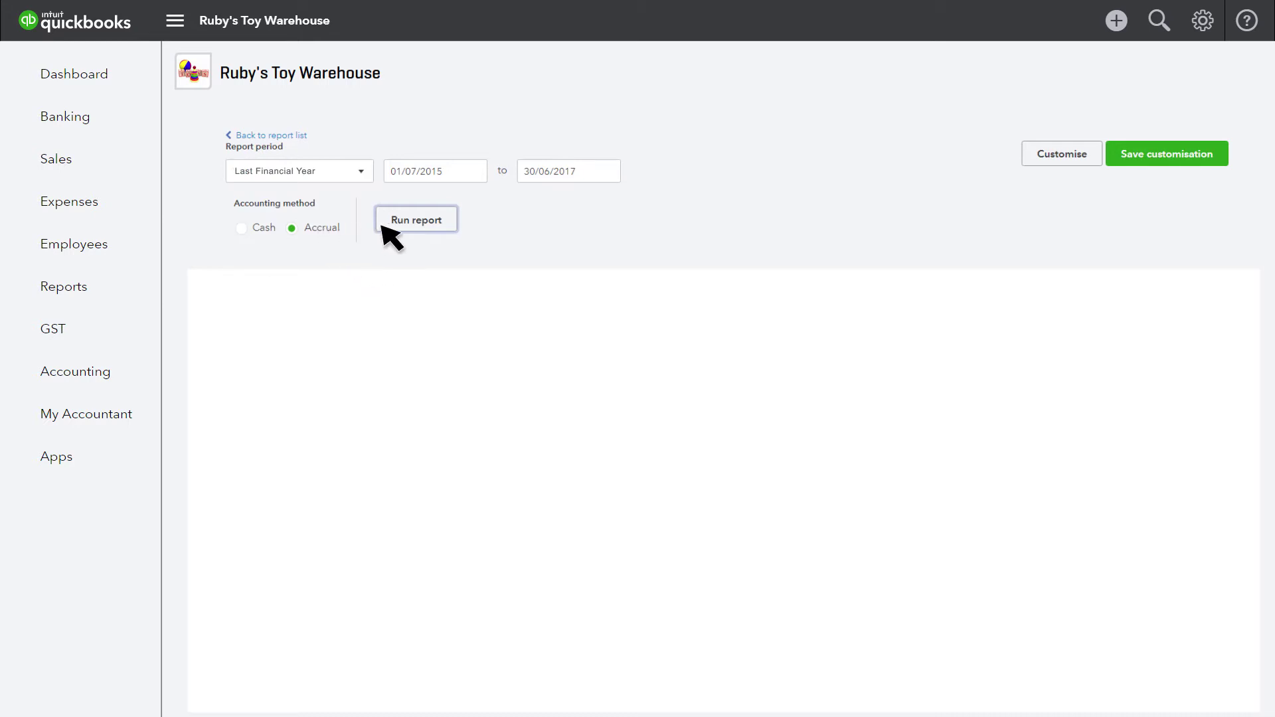
click(451, 224)
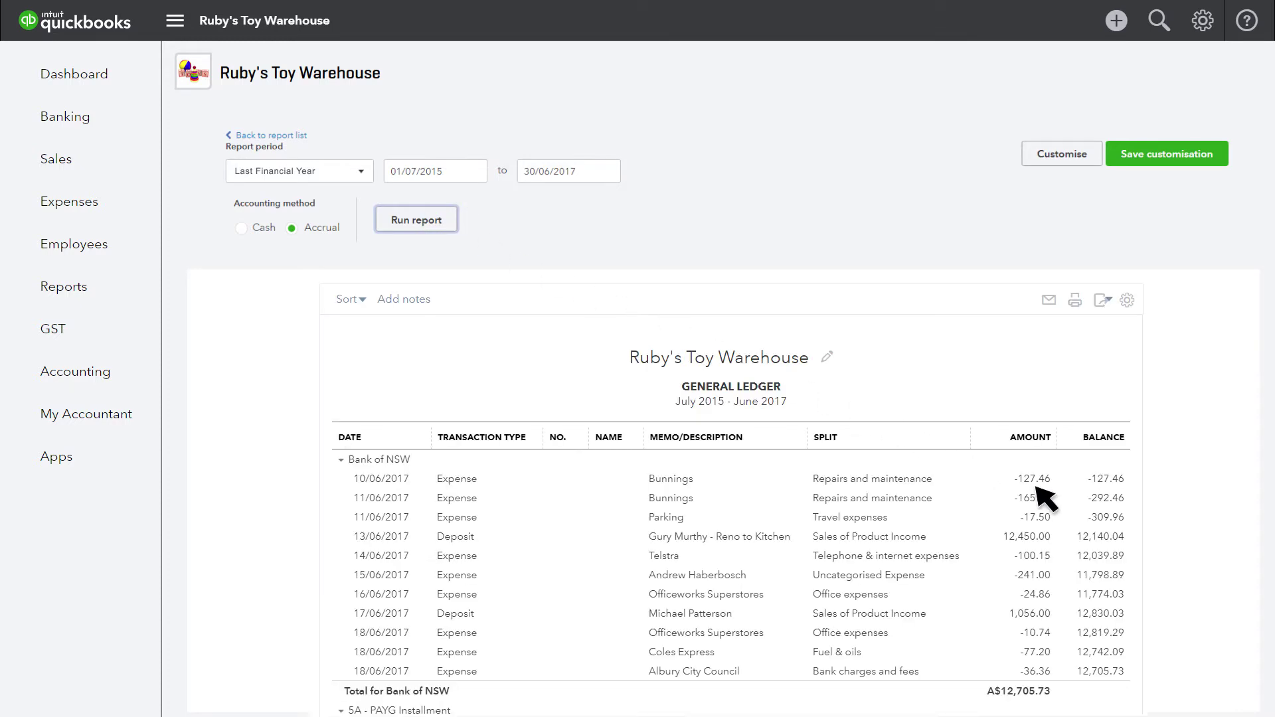
scroll(1074, 511, down, 3)
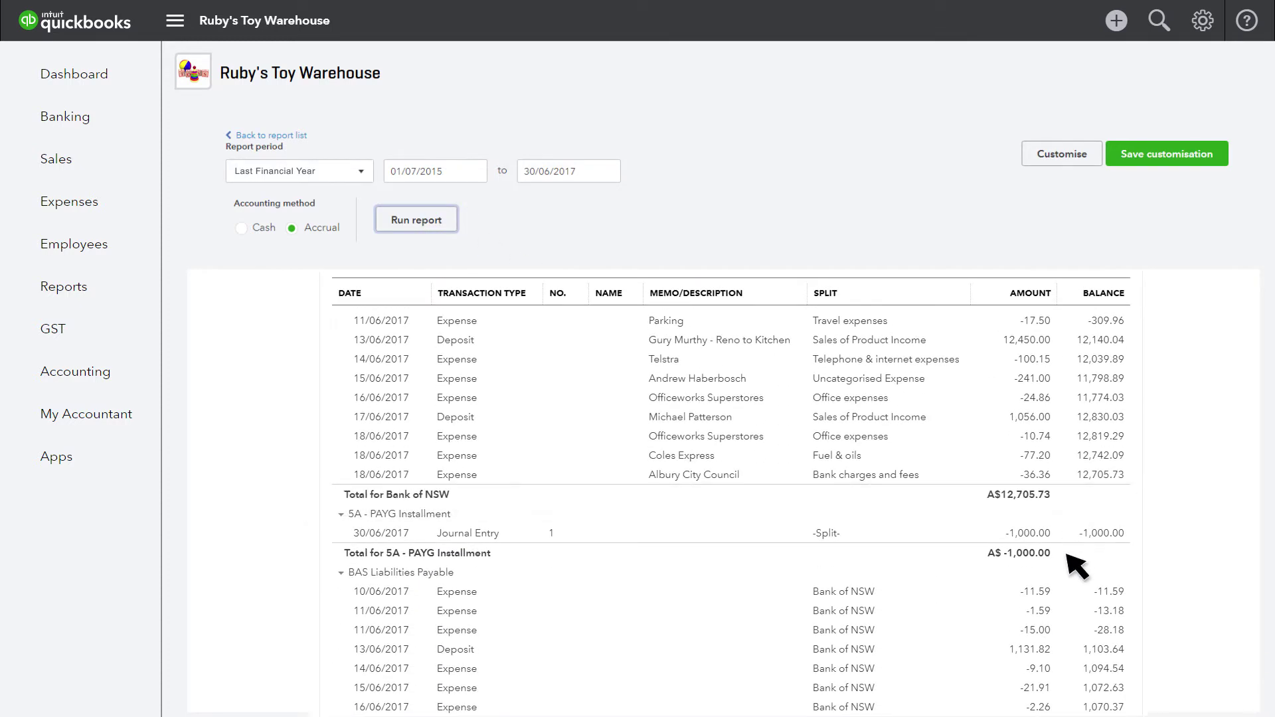
scroll(1074, 564, down, 4)
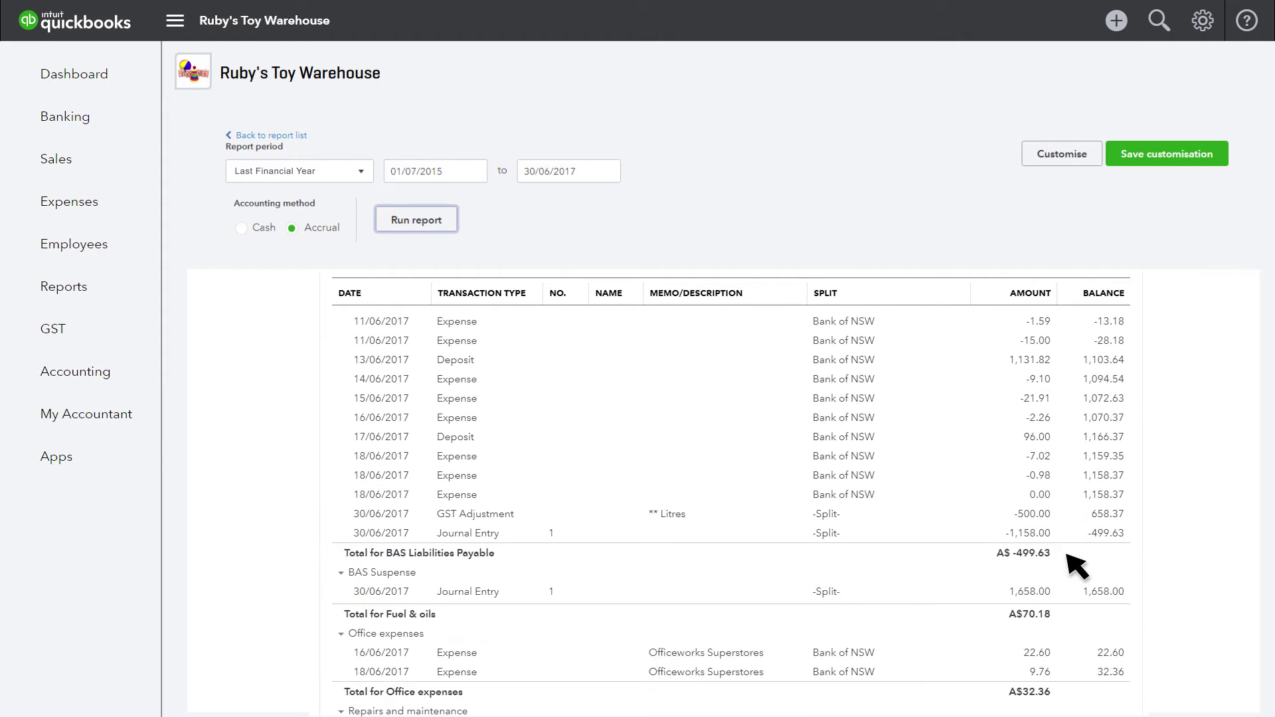
scroll(1074, 564, down, 3)
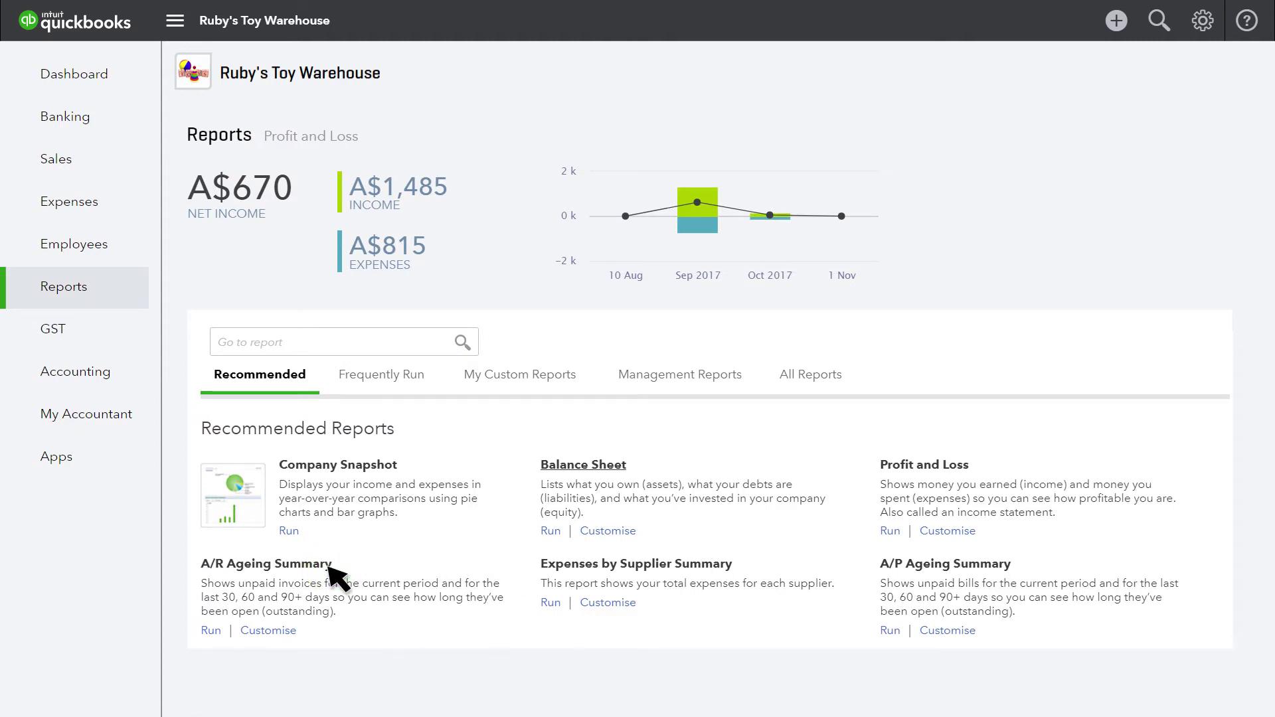
Step: Open the A/R Ageing Summary and drill into the invoices behind the 165.00 current amount
click(302, 563)
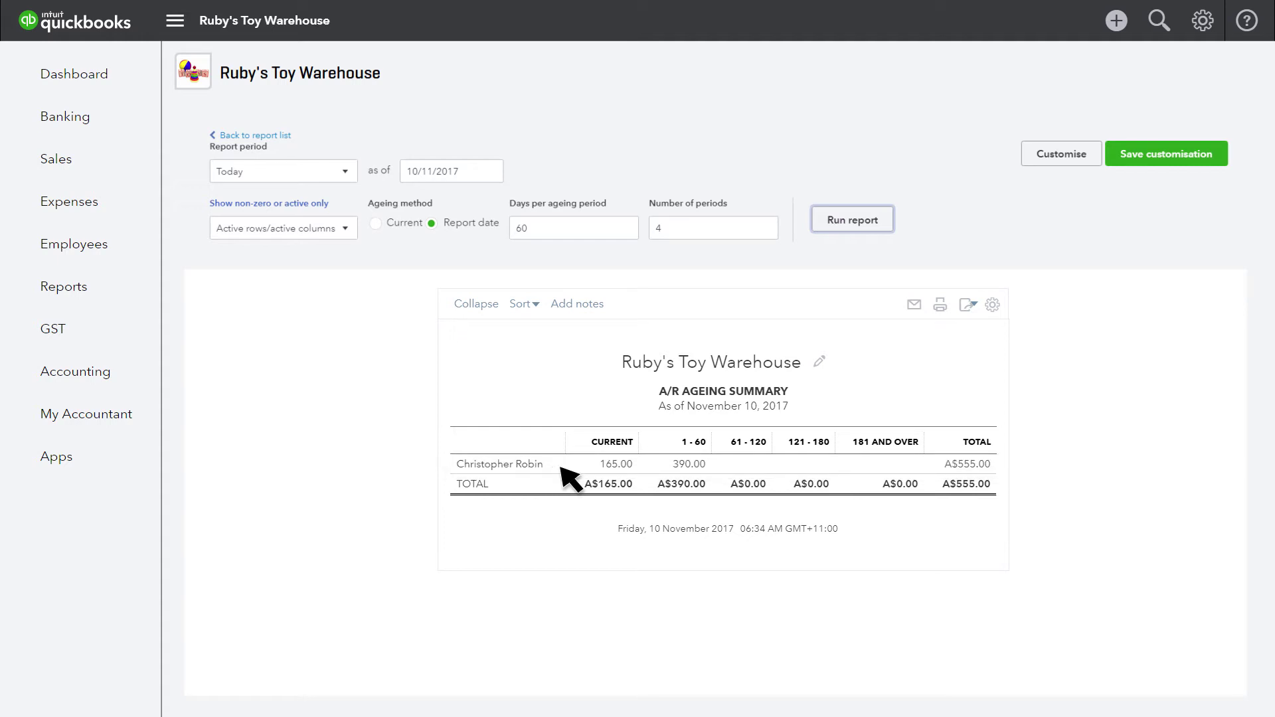
click(601, 464)
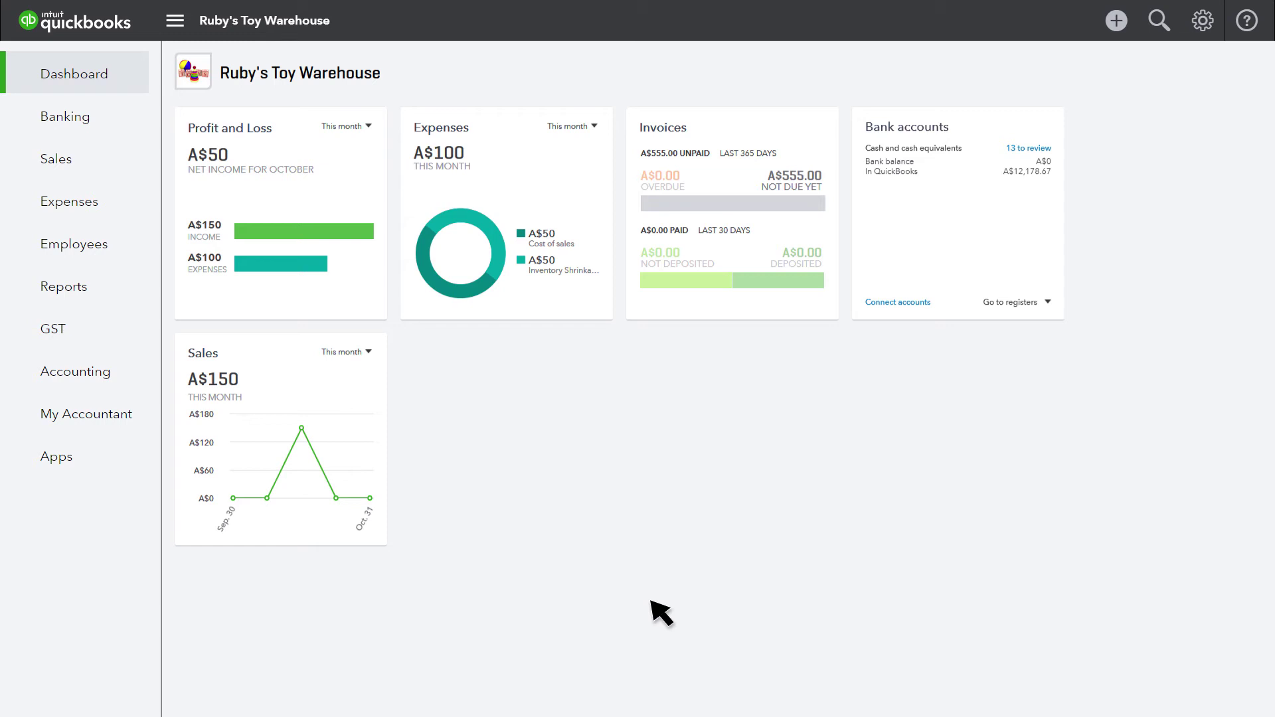
Step: Delete the Resources Odyssey user from the Manage Users list
click(1203, 20)
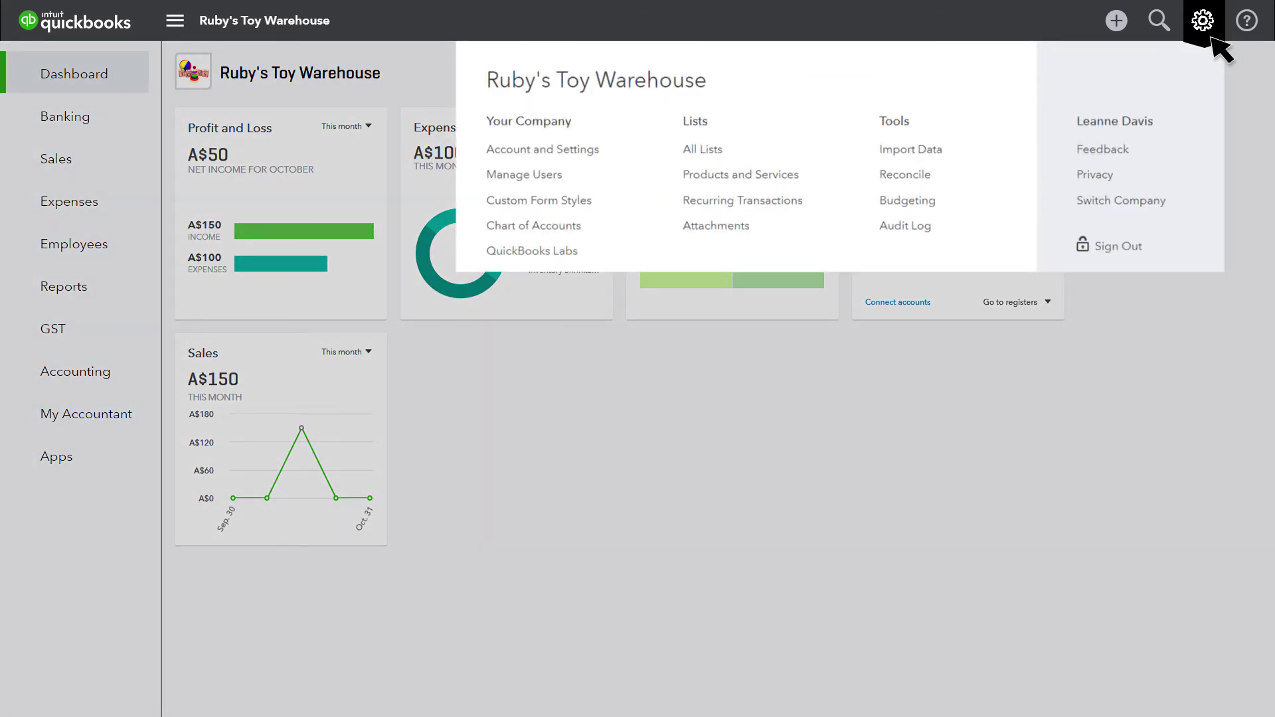
click(568, 176)
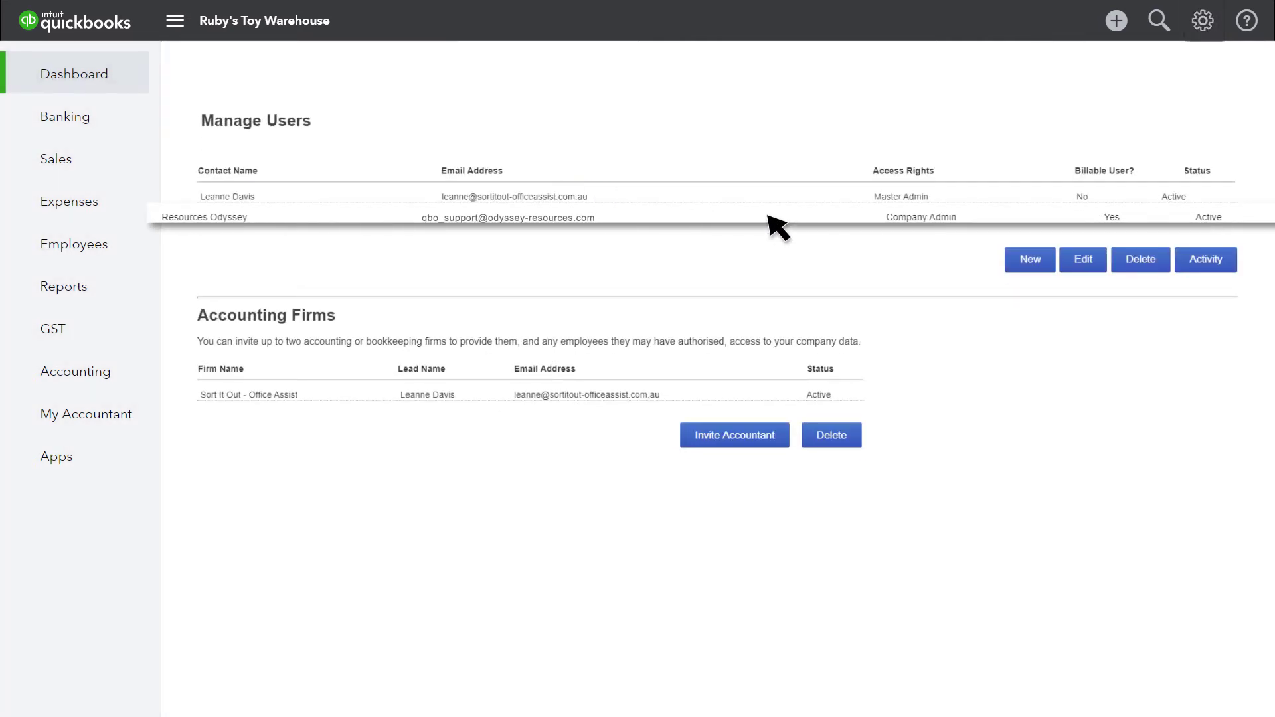
click(1155, 265)
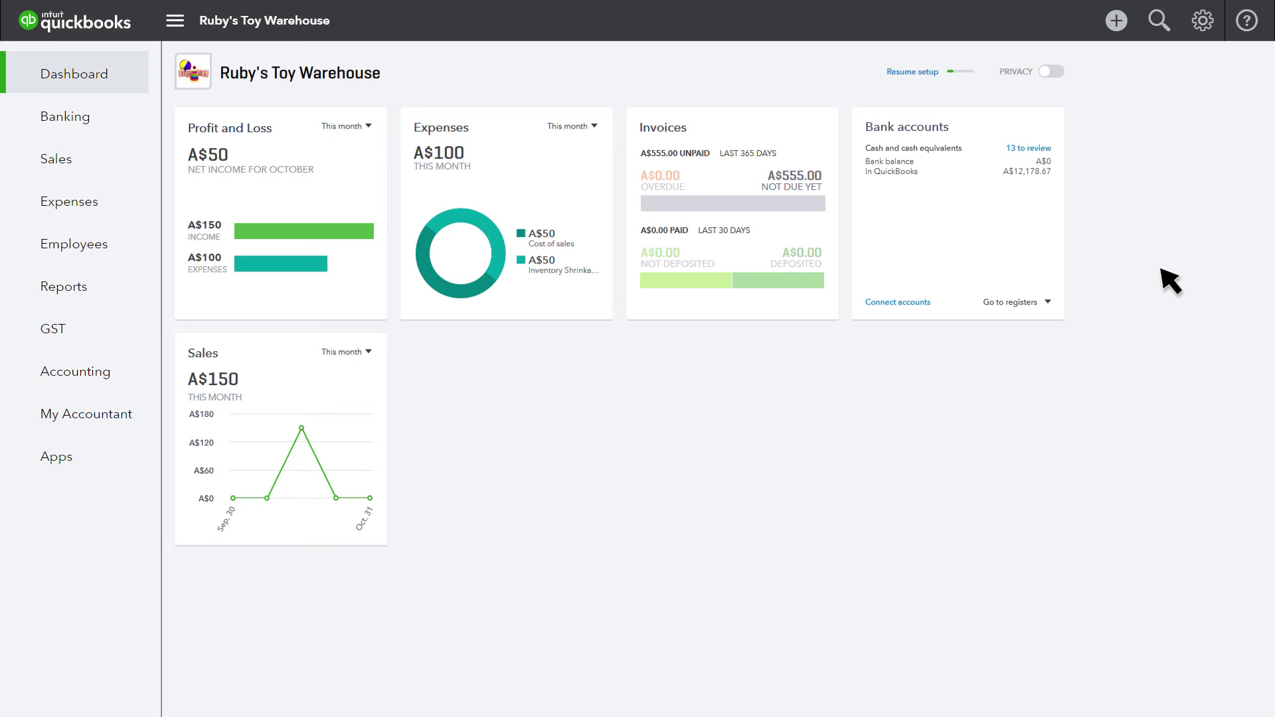
Step: Bring up Account and Settings to review Ruby's Toy Warehouse company details
click(1202, 21)
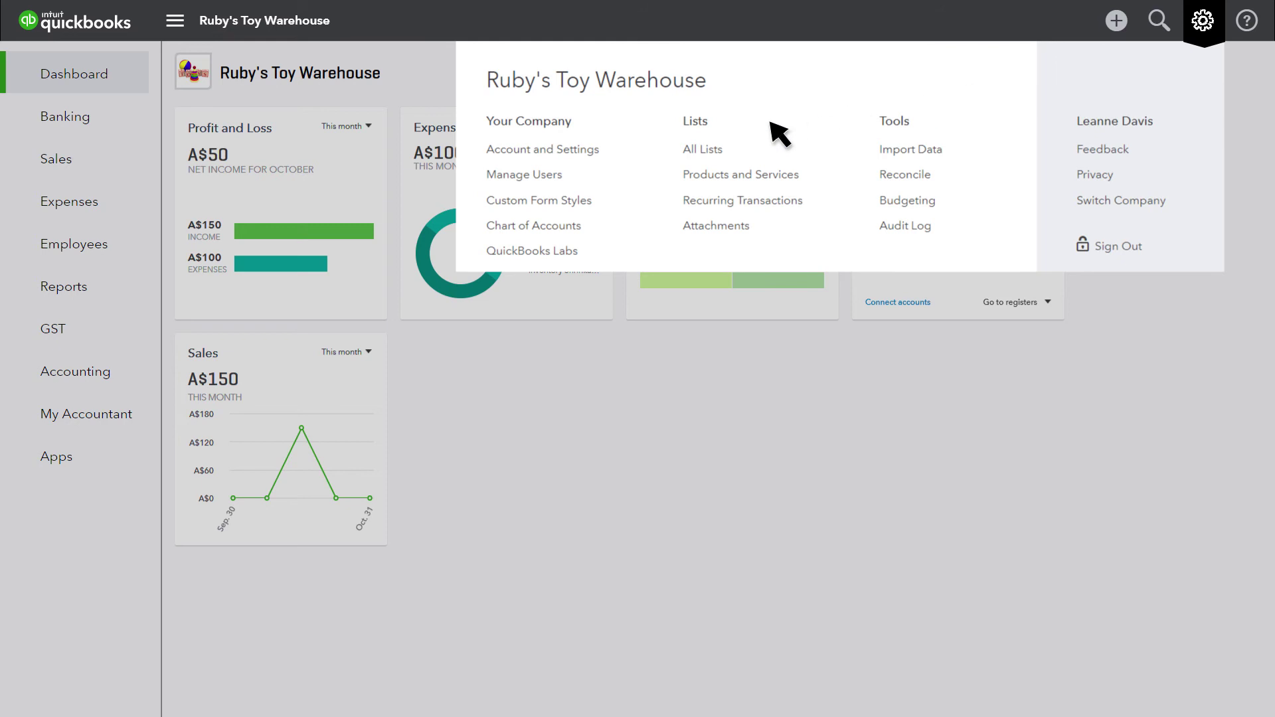
click(612, 151)
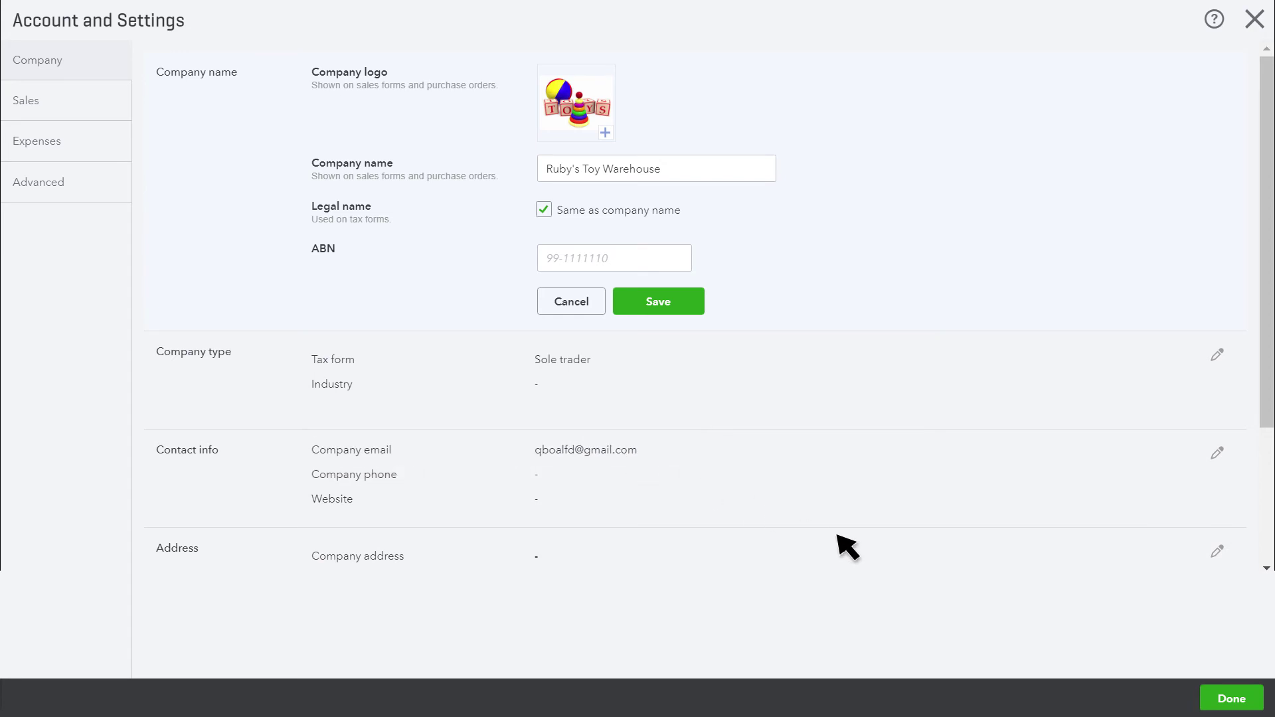
Step: Save the GST settings: July period start, quarterly lodging, cash method, simpler codes
click(1222, 692)
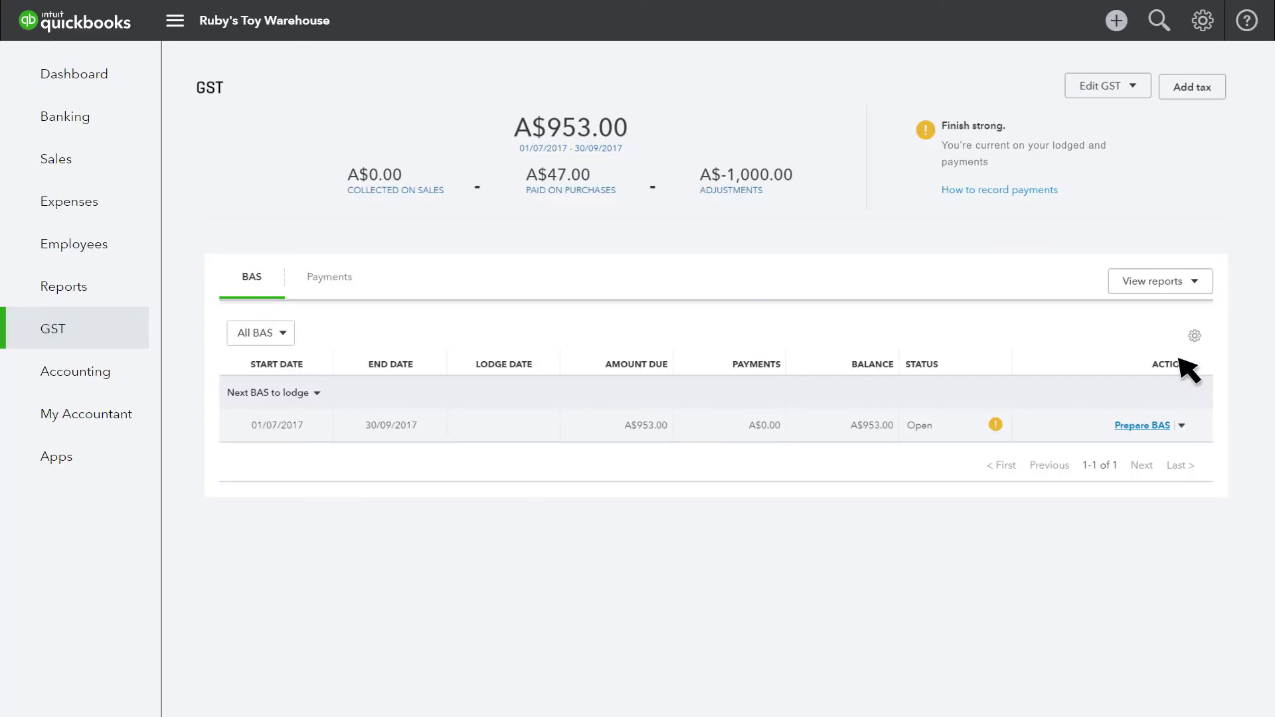
click(1144, 93)
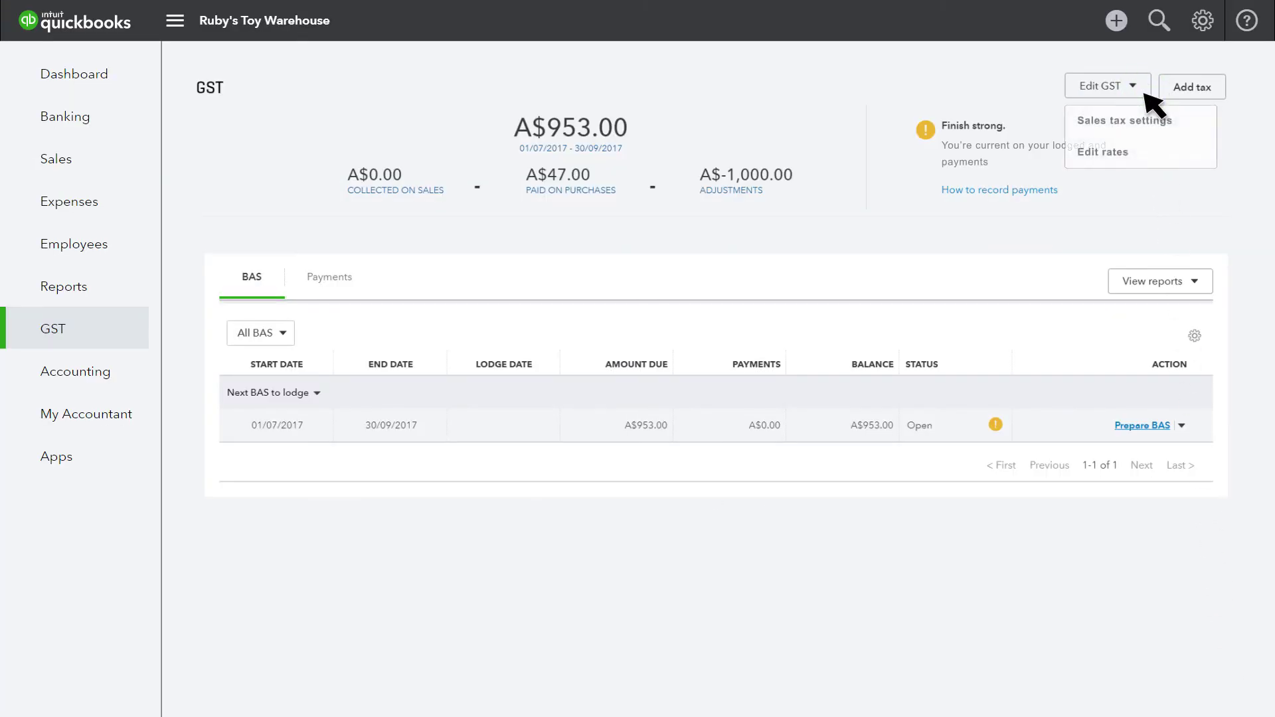
click(1179, 122)
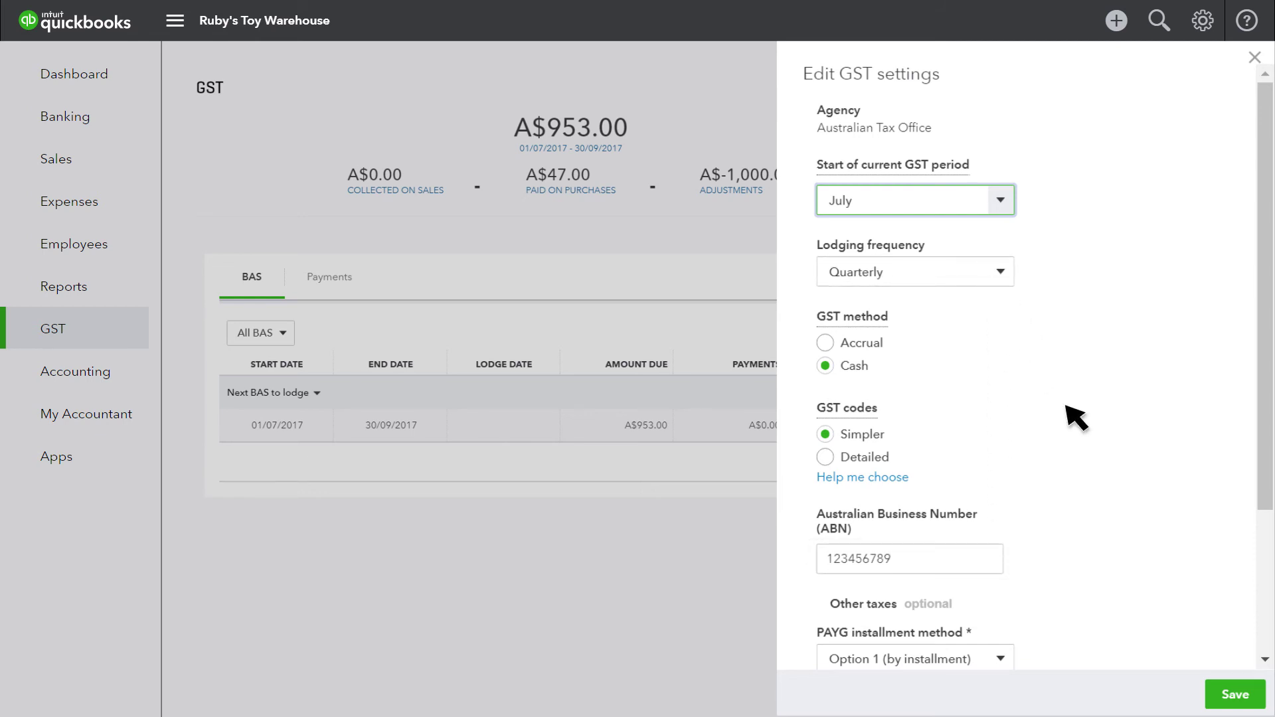
click(1238, 690)
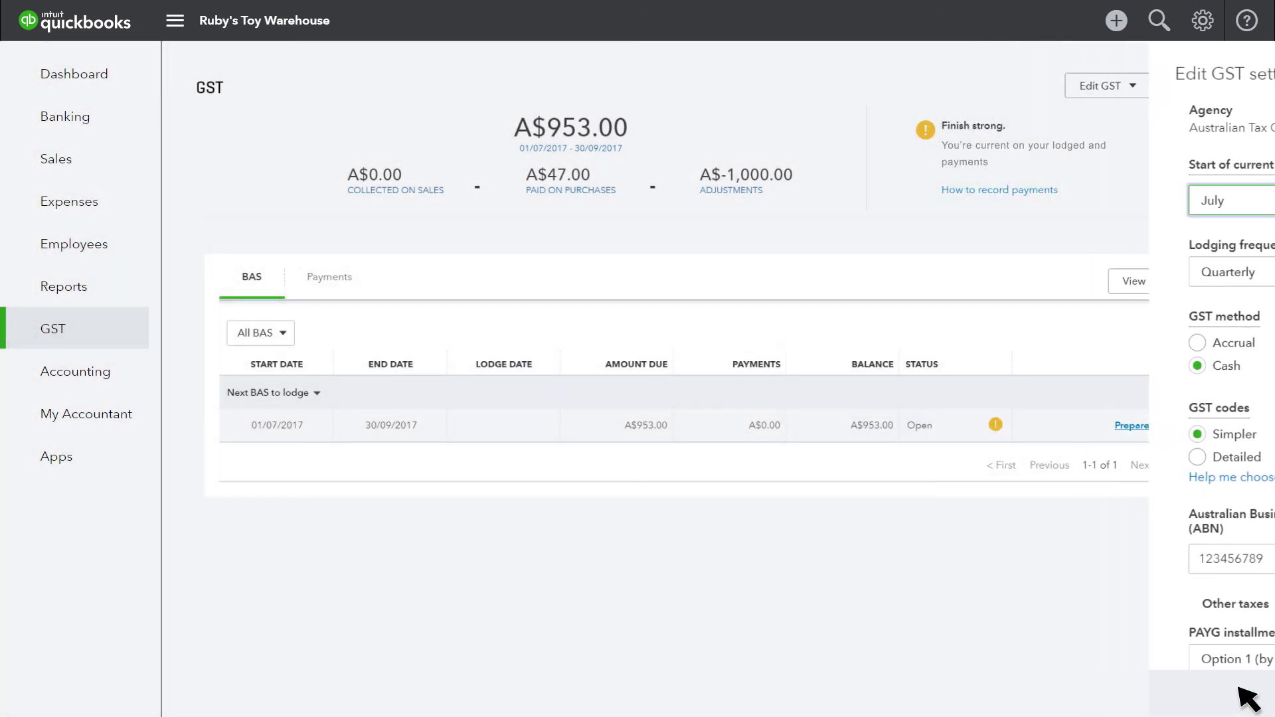
Step: Prepare the BAS for 01/07/2016–30/06/2017 with lodging date 30/06/2017 and mark it lodged
click(1147, 427)
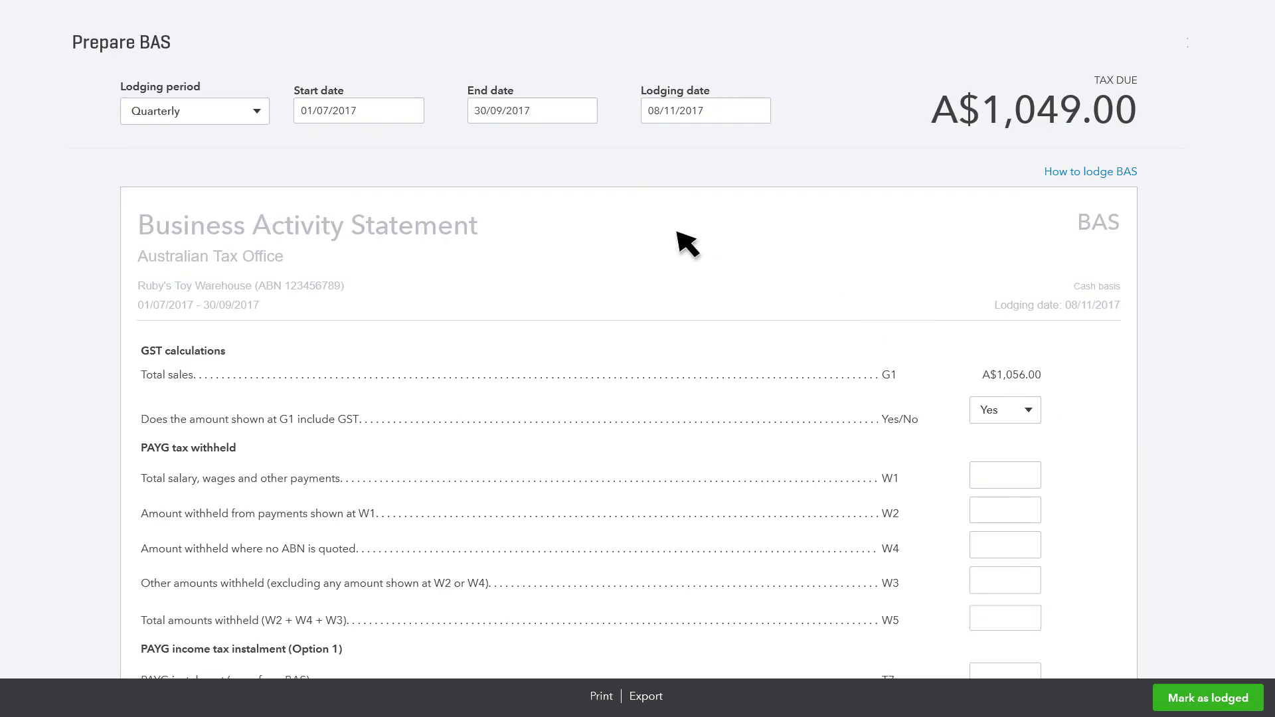
click(395, 115)
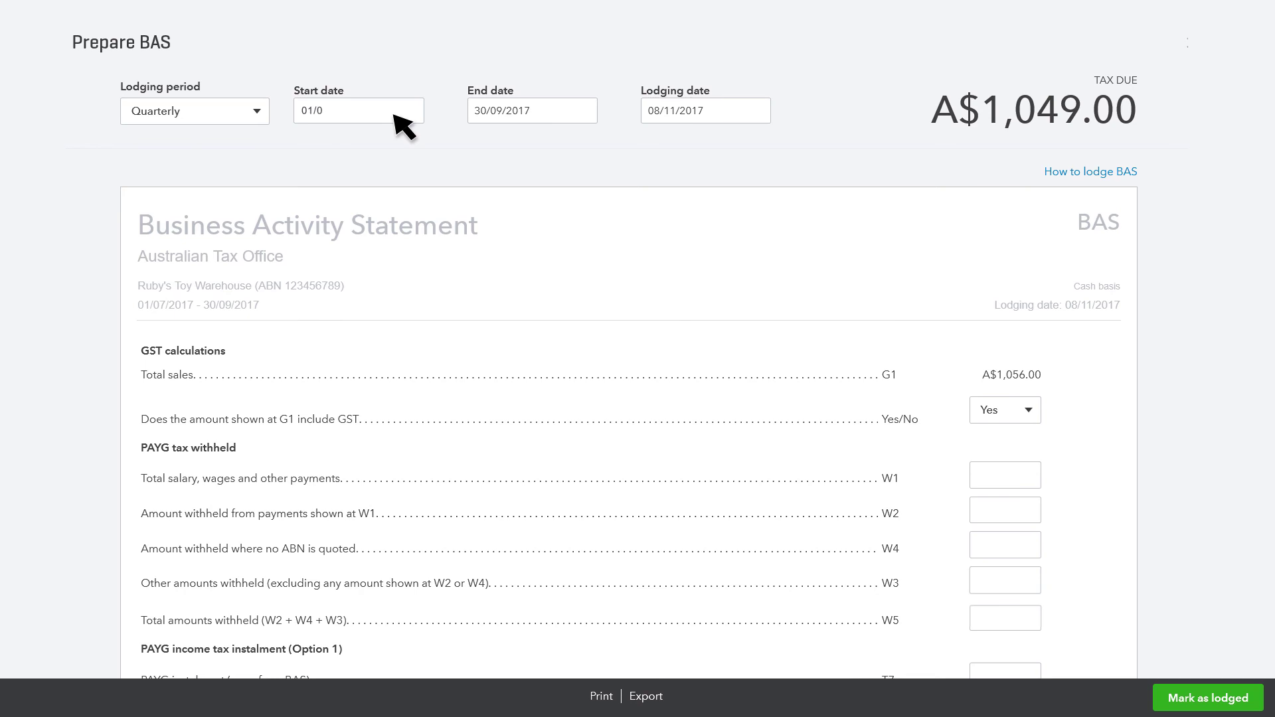
click(566, 116)
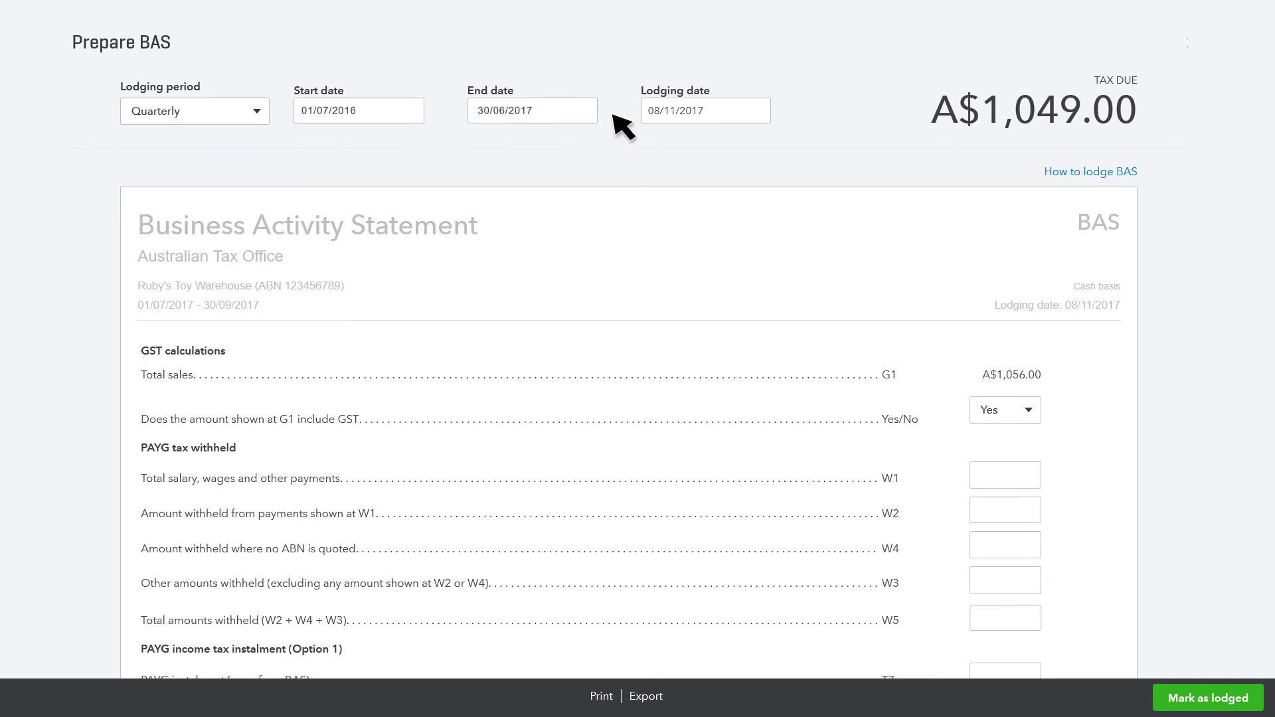
click(738, 114)
key(ctrl+a)
key(Delete)
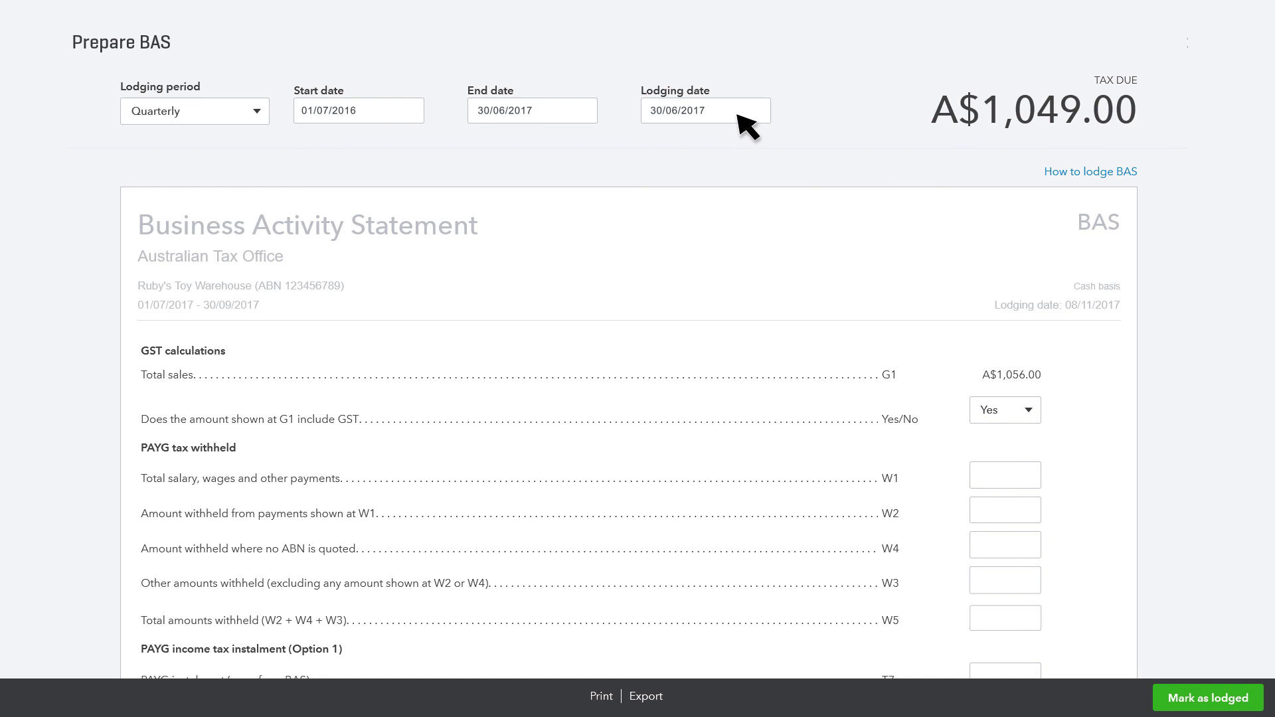
scroll(1115, 391, down, 7)
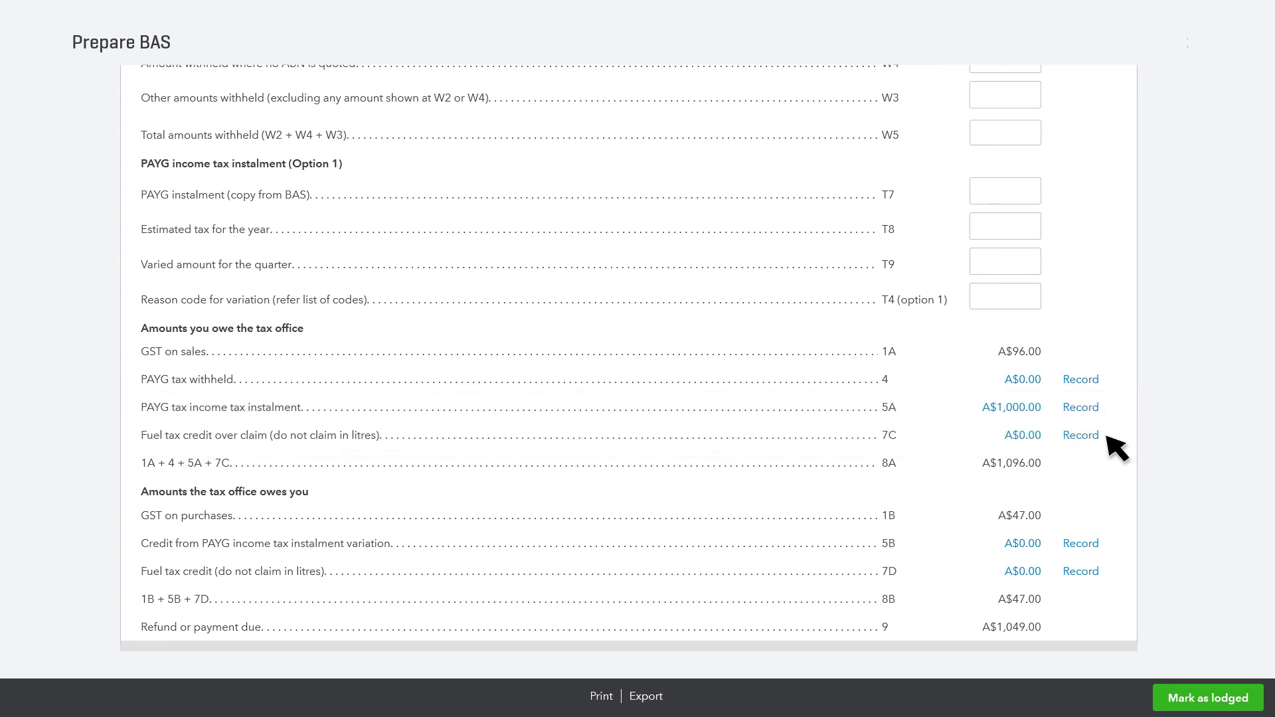
click(1222, 699)
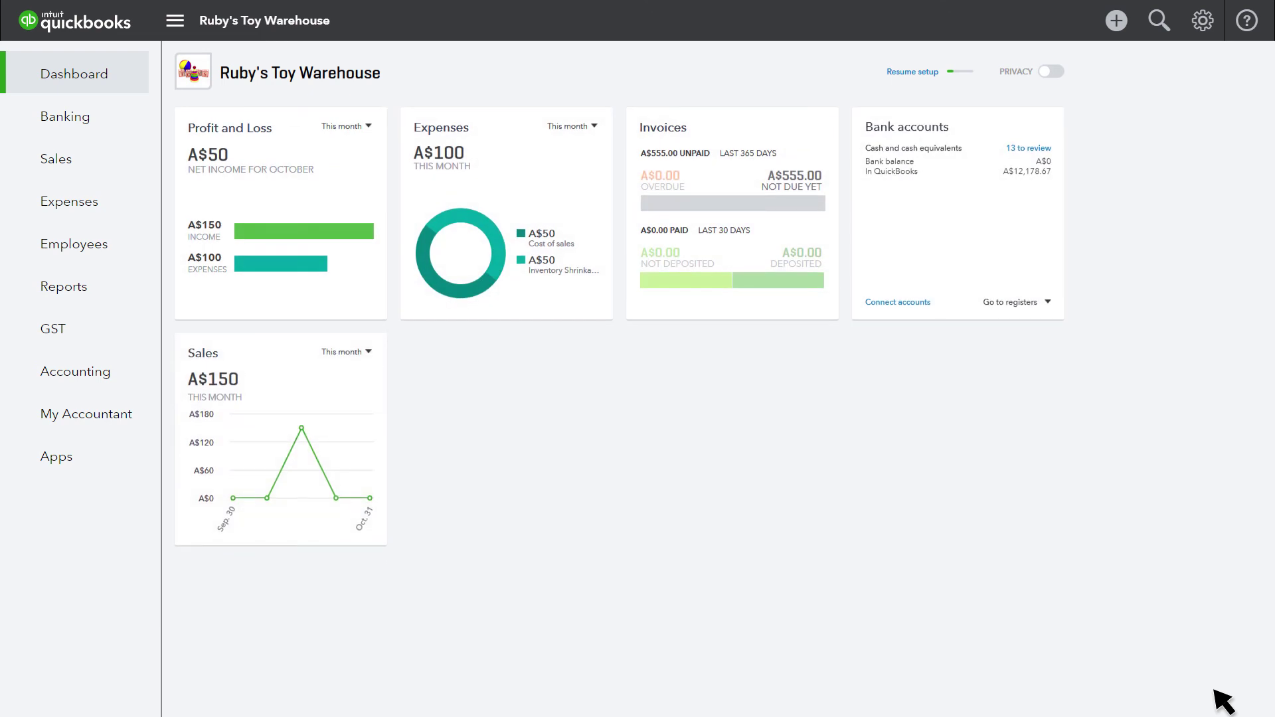
Step: Enter ending balance 12,705.73 and ending date 30/06/2017 on the Bank of NSW Reconcile page
click(1203, 22)
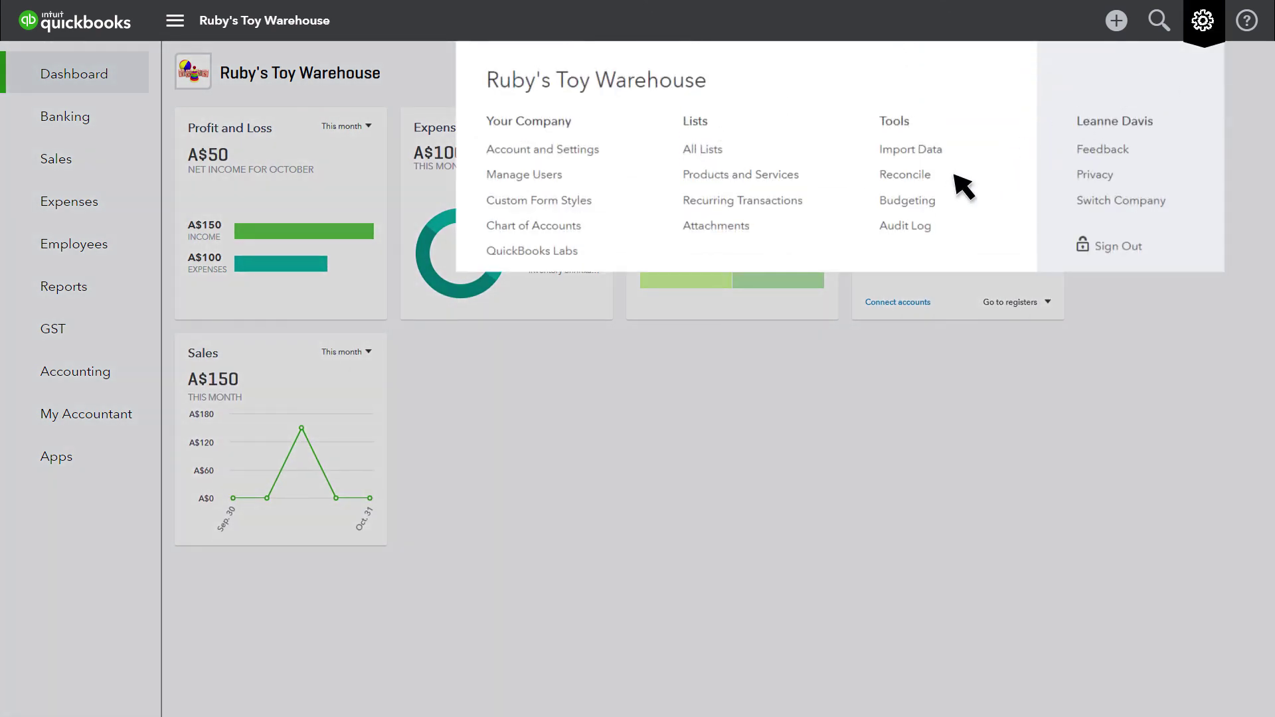
click(957, 176)
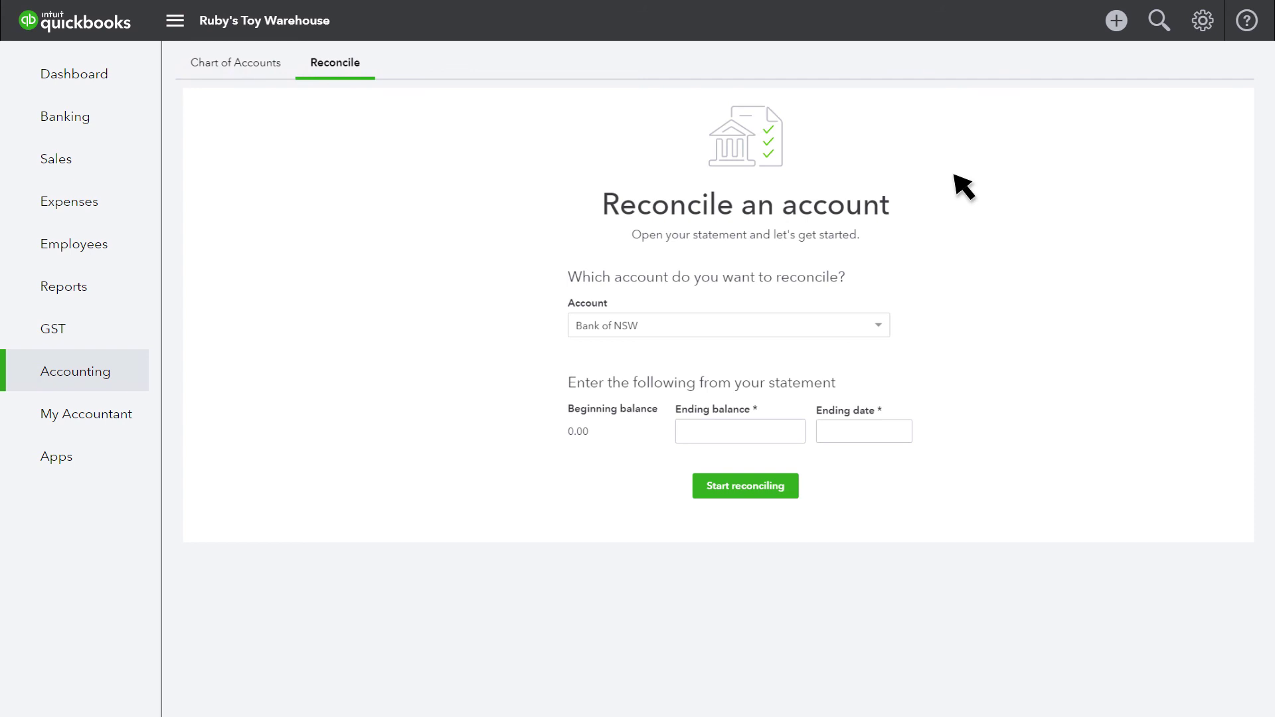
click(801, 437)
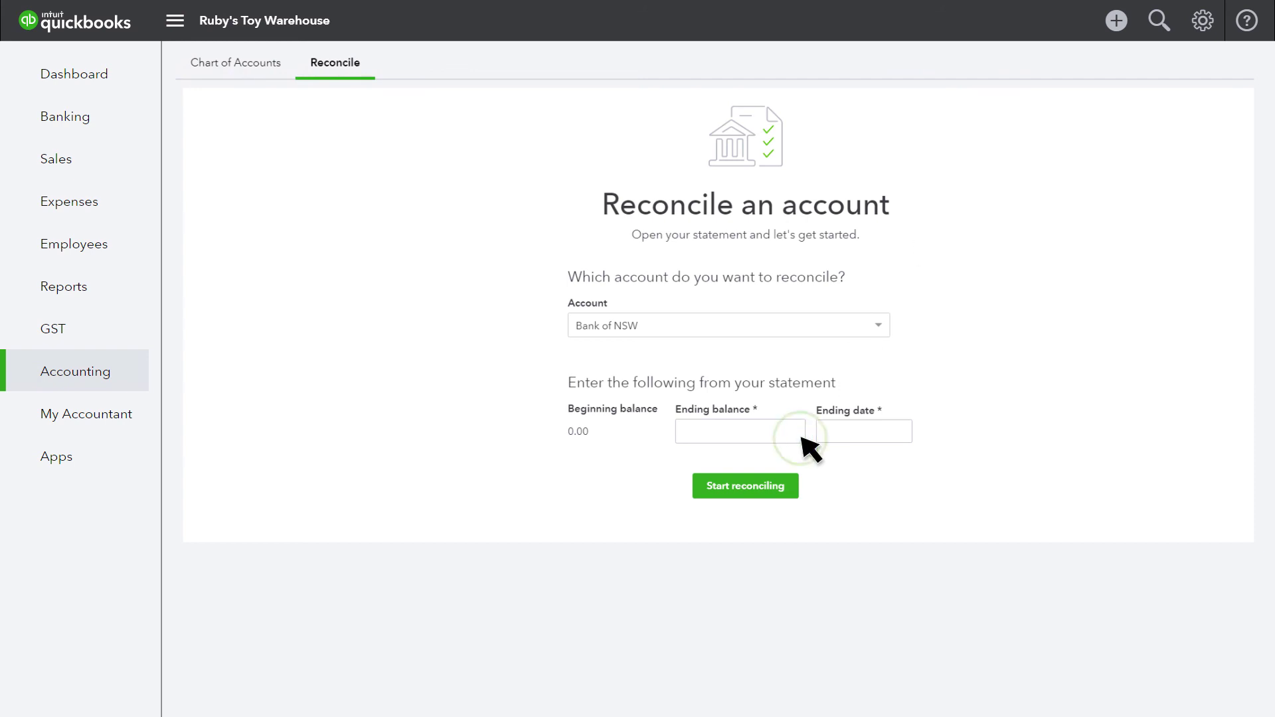
text(12,705.73)
click(907, 436)
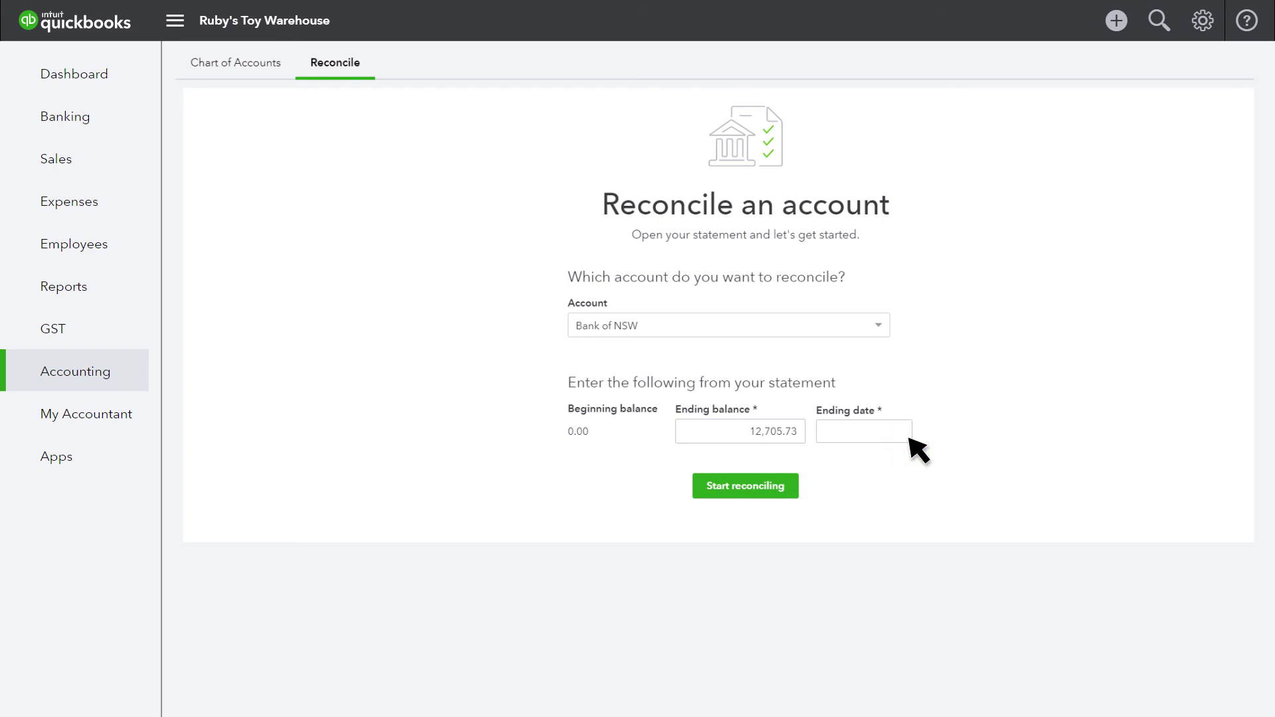
text(30/06/2017)
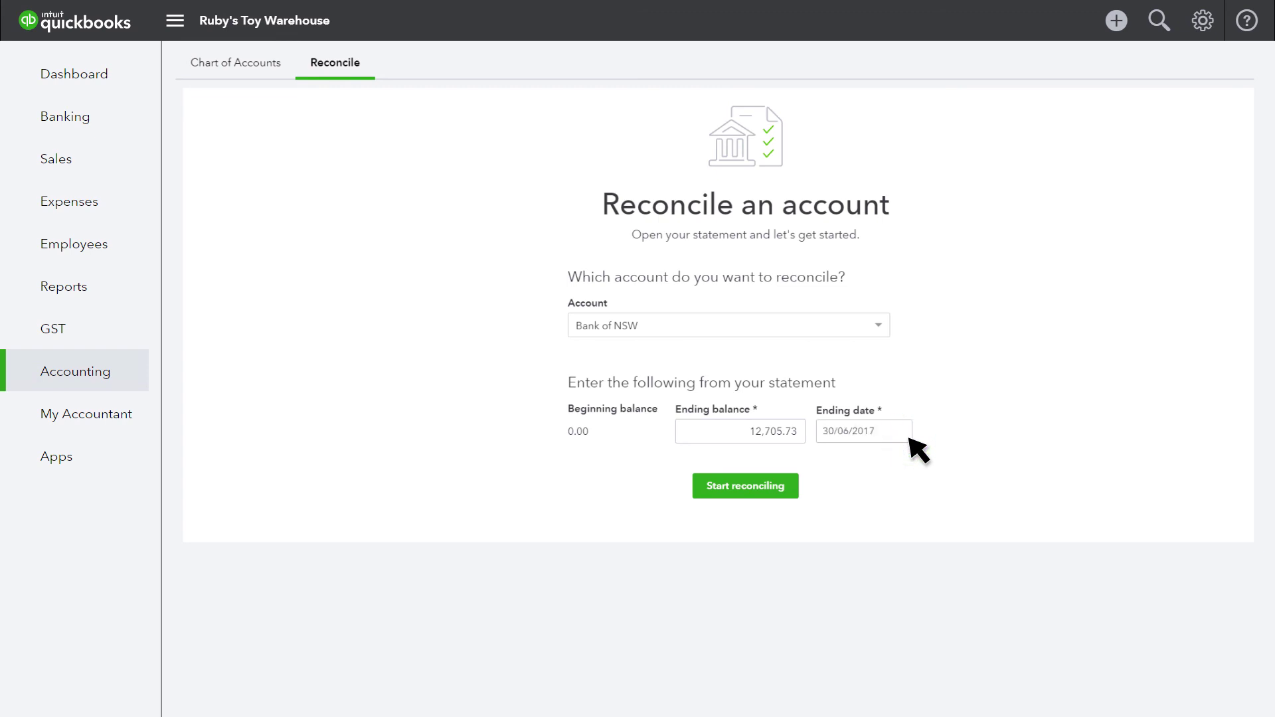
Step: Clear all 11 Bank of NSW transactions and finish the reconciliation with a 0.00 difference
click(763, 488)
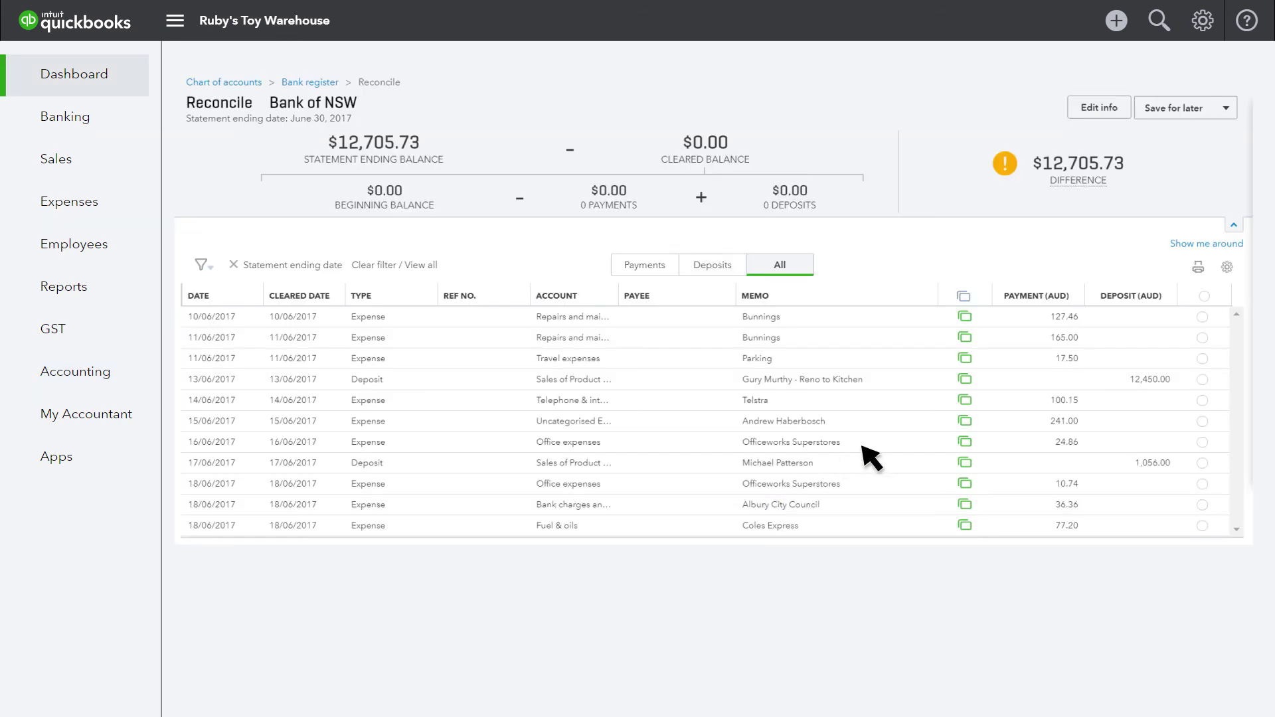
click(1204, 296)
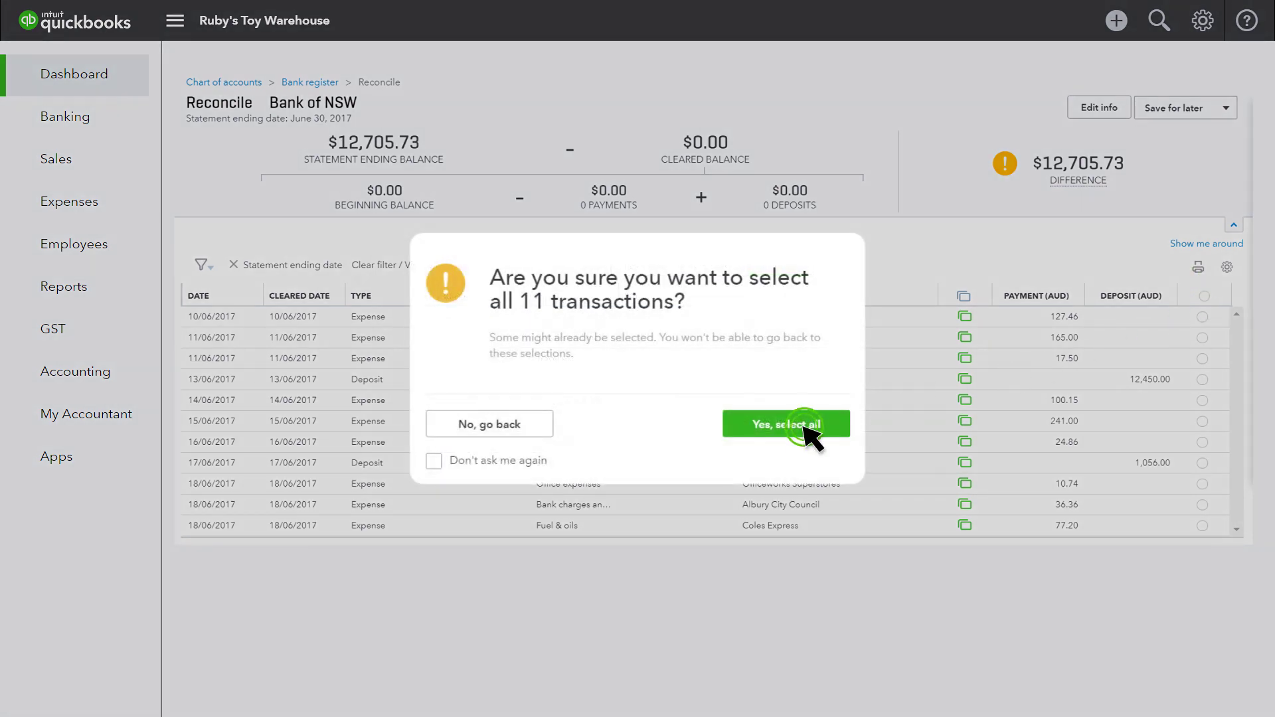
click(804, 425)
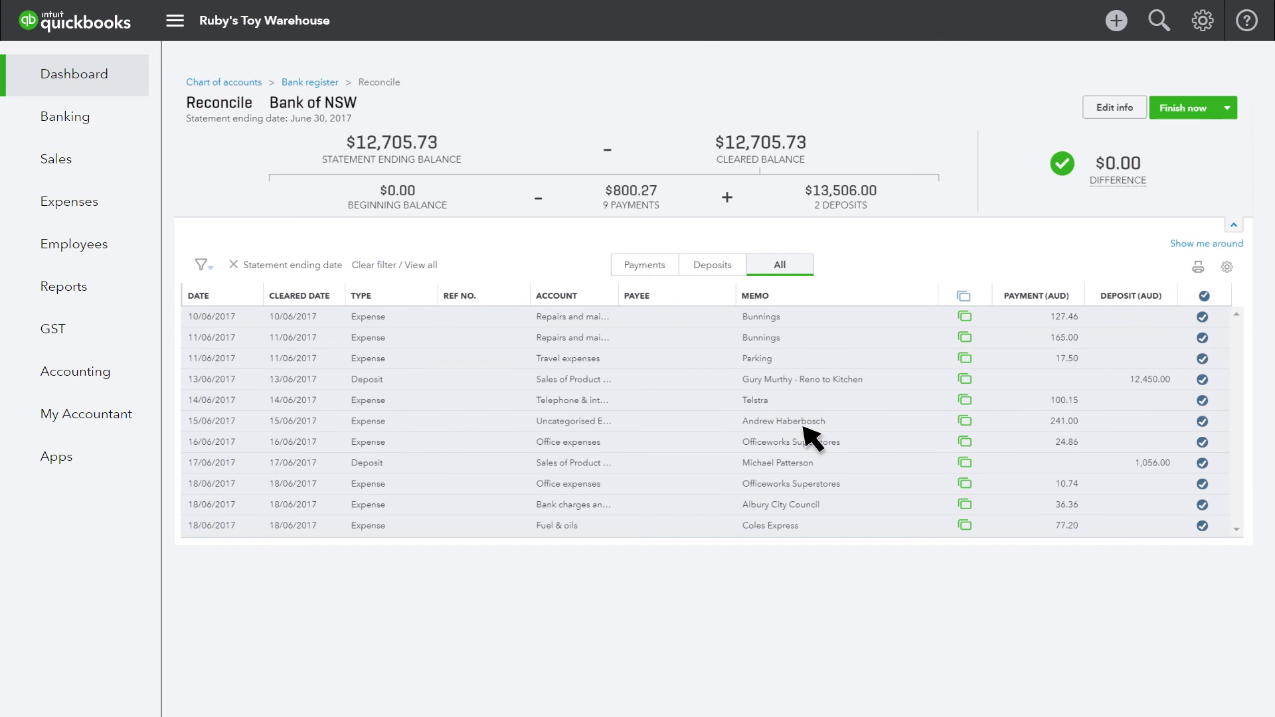
click(1207, 109)
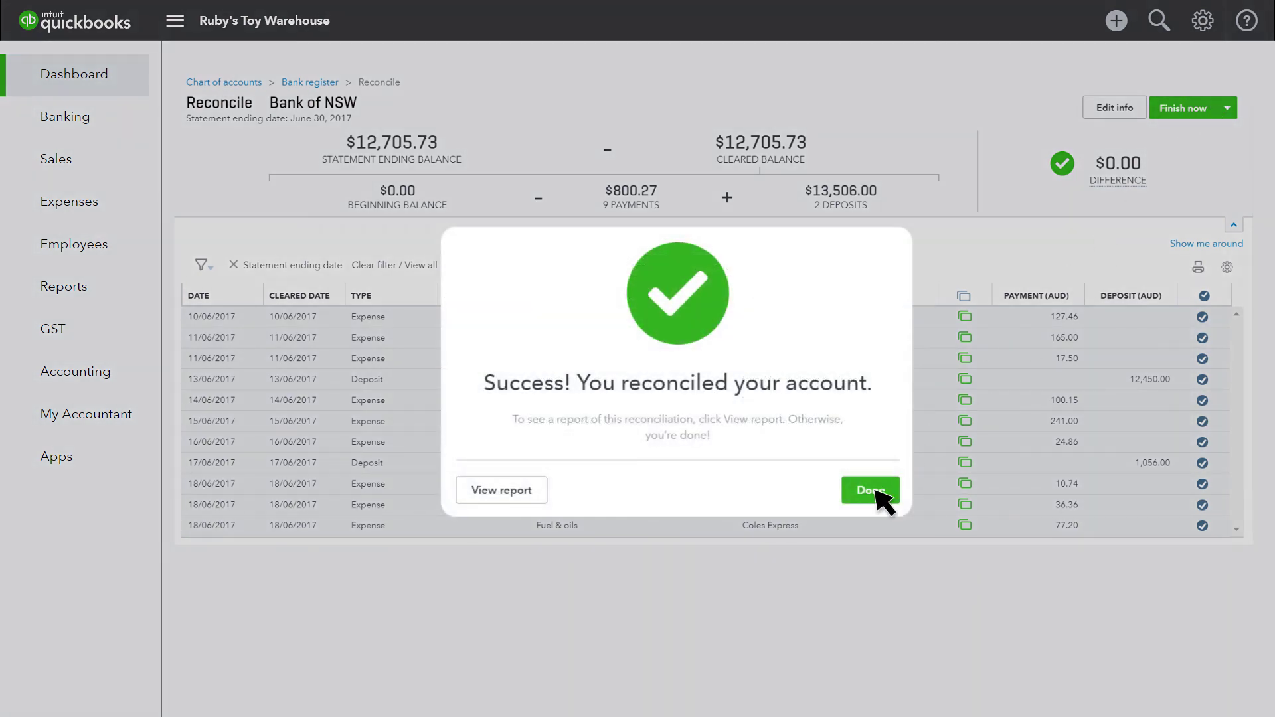
click(872, 491)
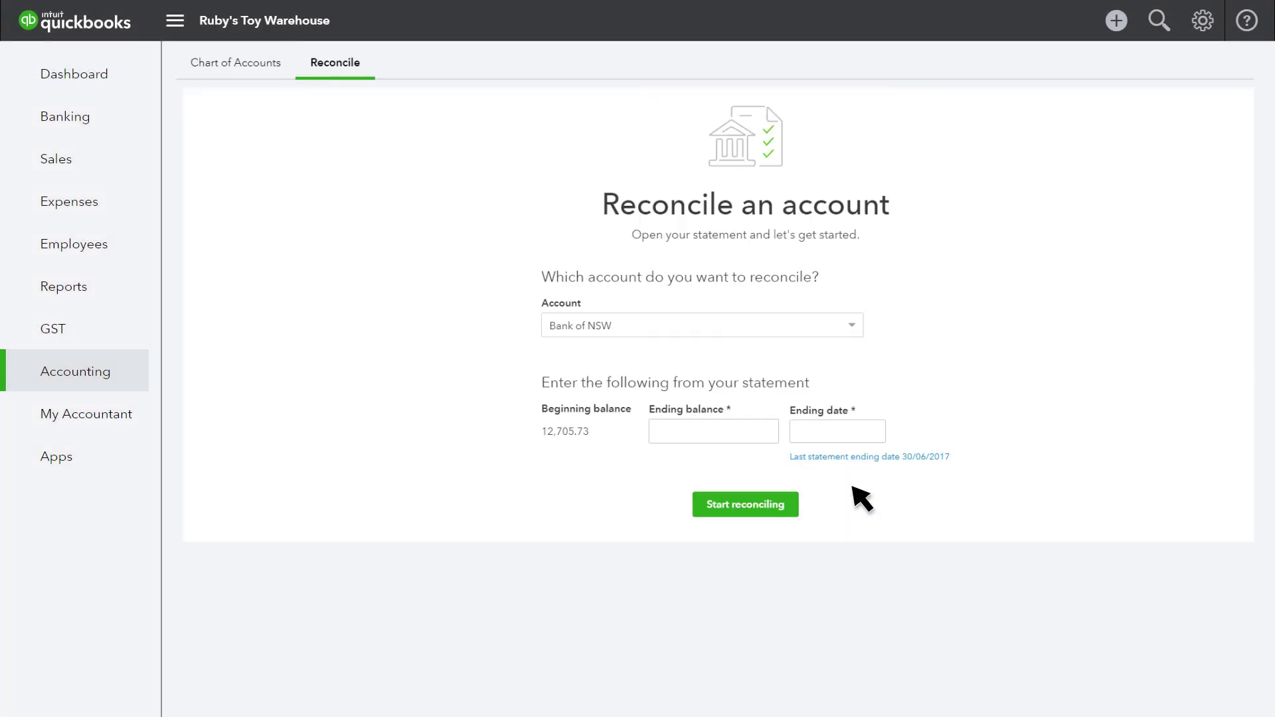